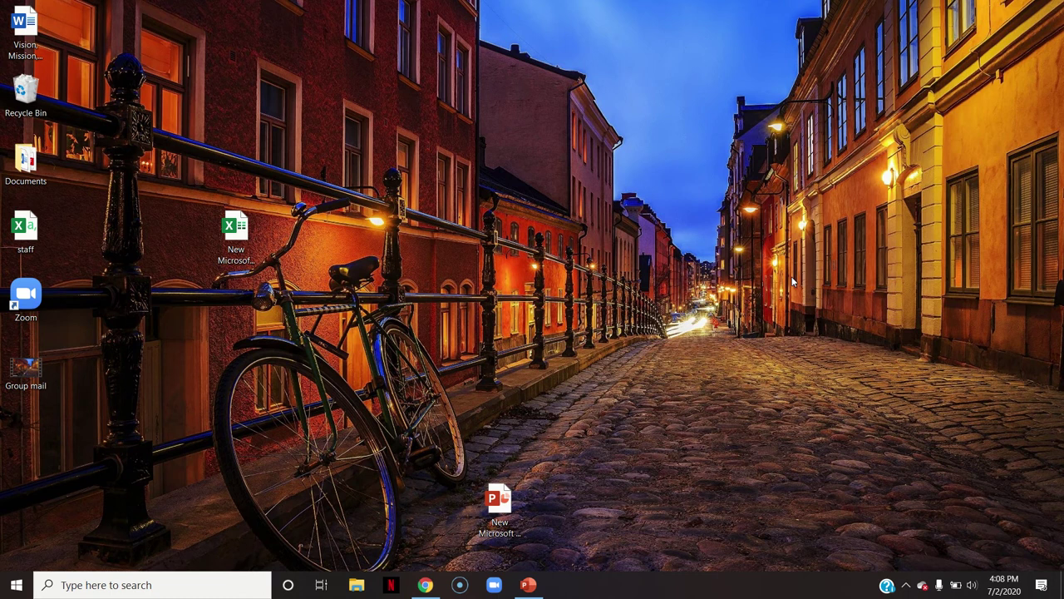
Open Chrome and go to the Flipgrid website by typing 'flipgri' in the address bar
click(425, 585)
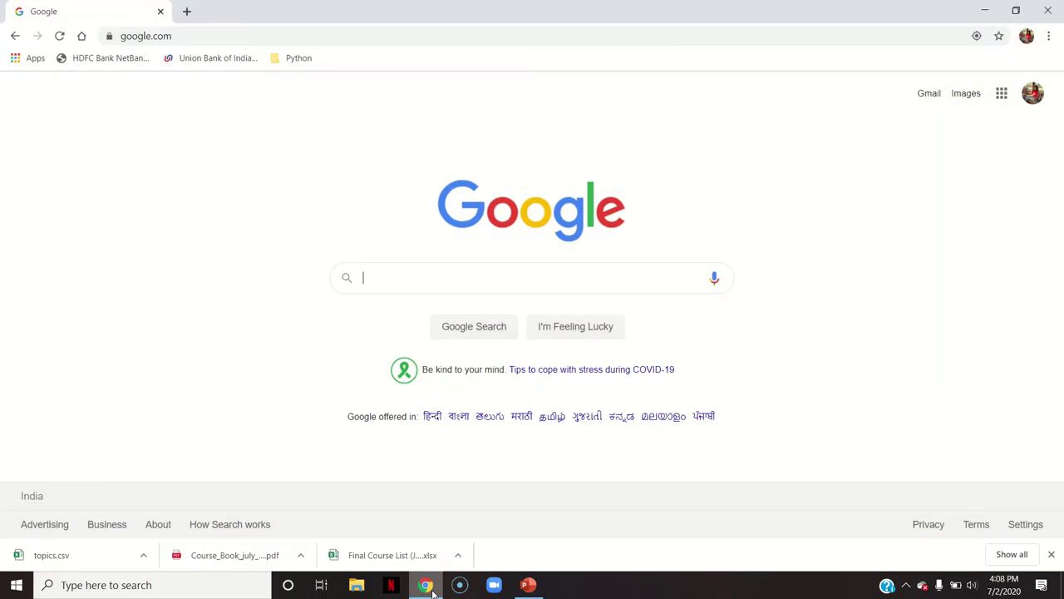
click(184, 35)
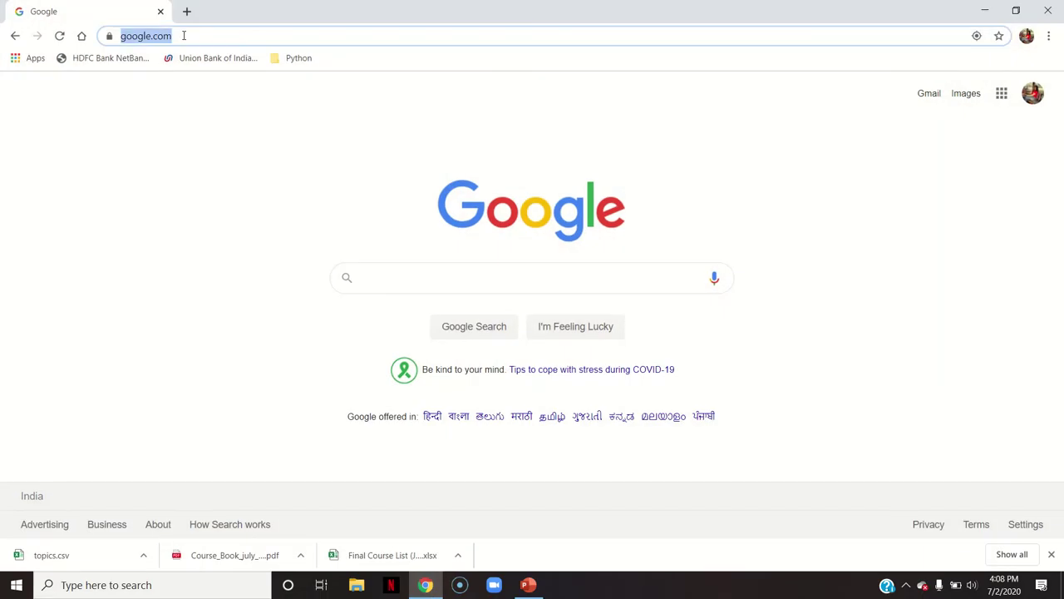
text(flipg)
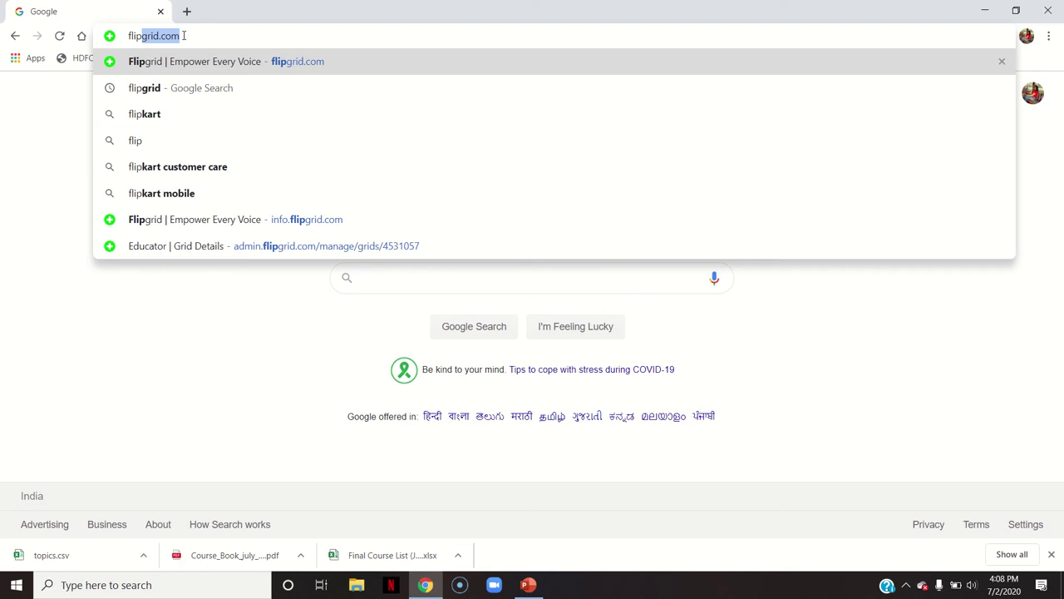
text(ri)
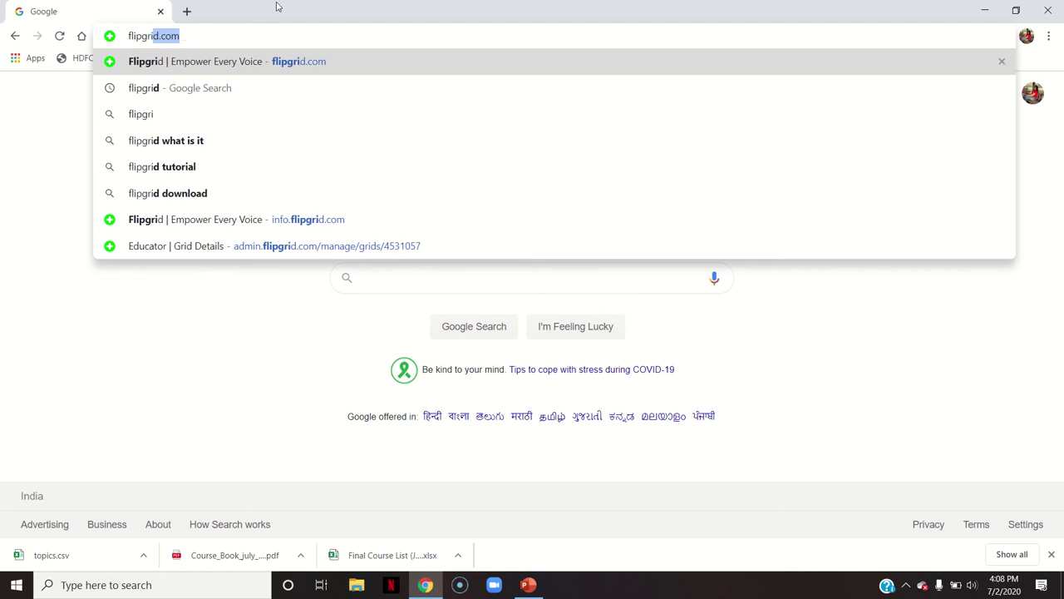
click(317, 65)
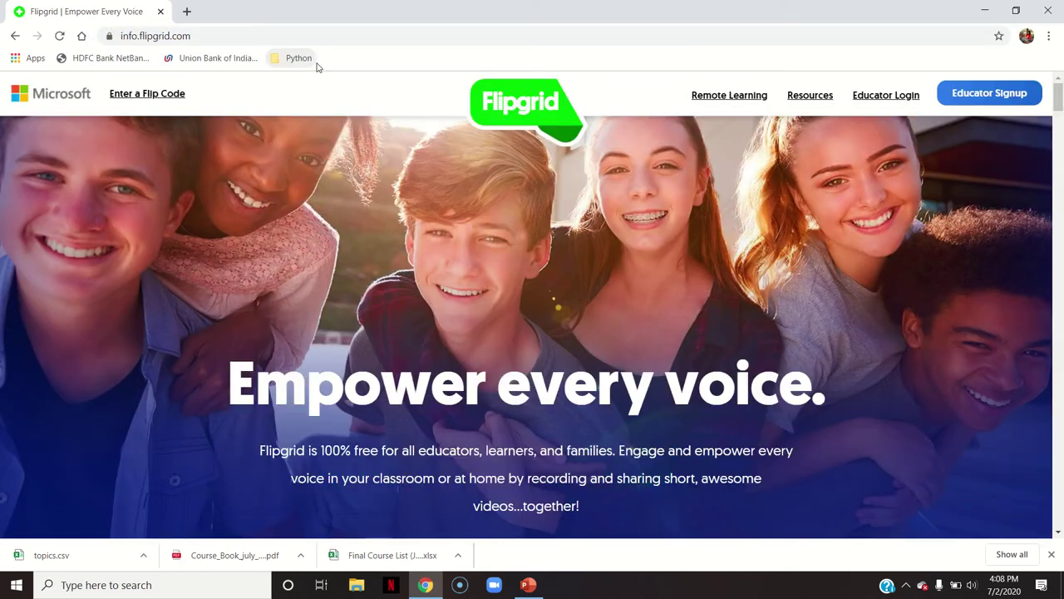
Visit the educator sign-up page, return to the home page, and go to Educator Login
click(990, 93)
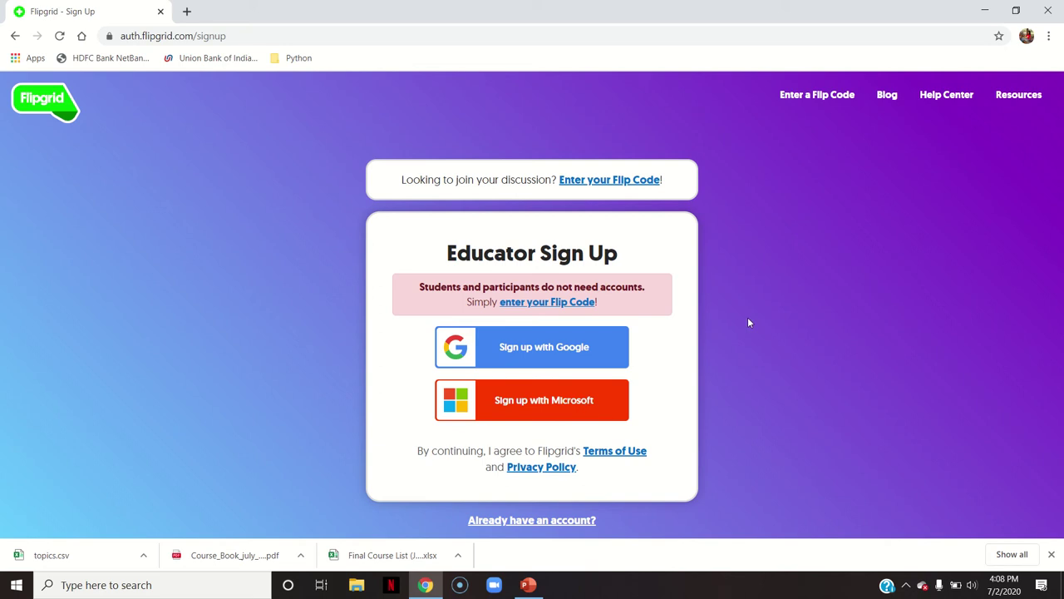
click(14, 36)
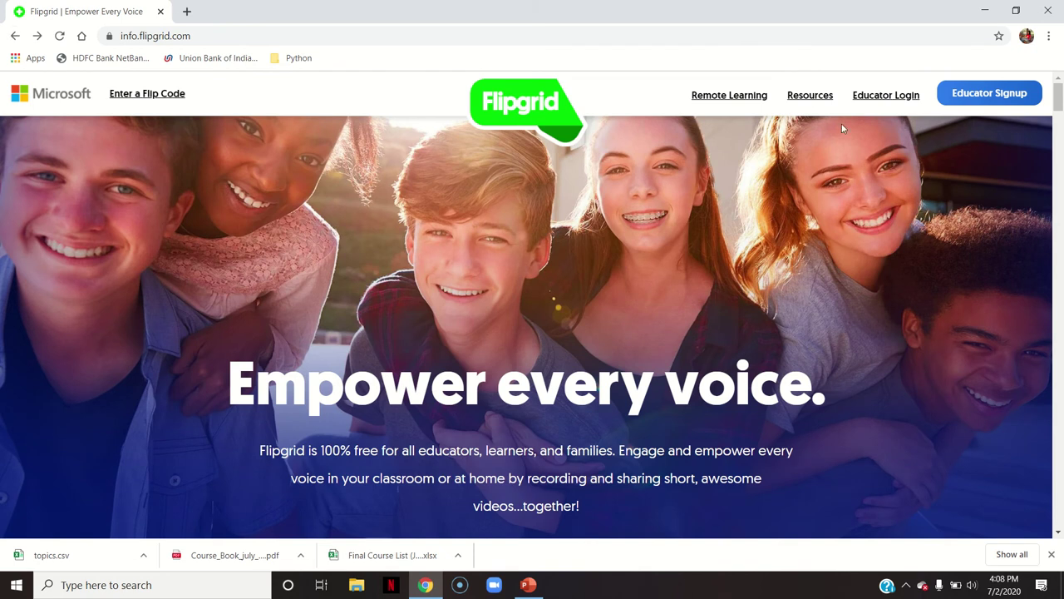
click(888, 98)
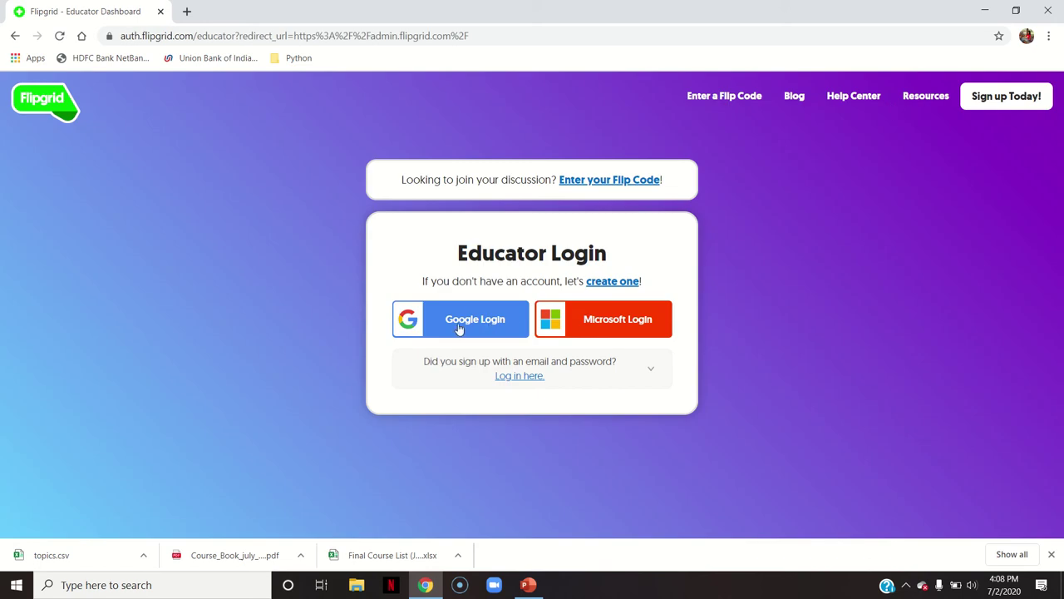
Log in through Google Login using the educator's Google account
click(459, 331)
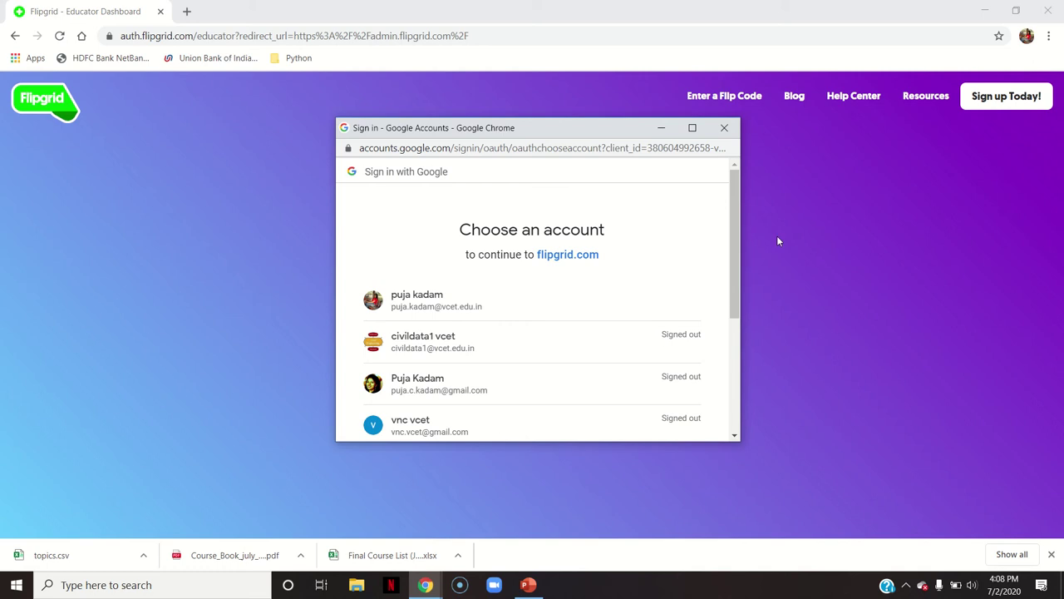
click(444, 301)
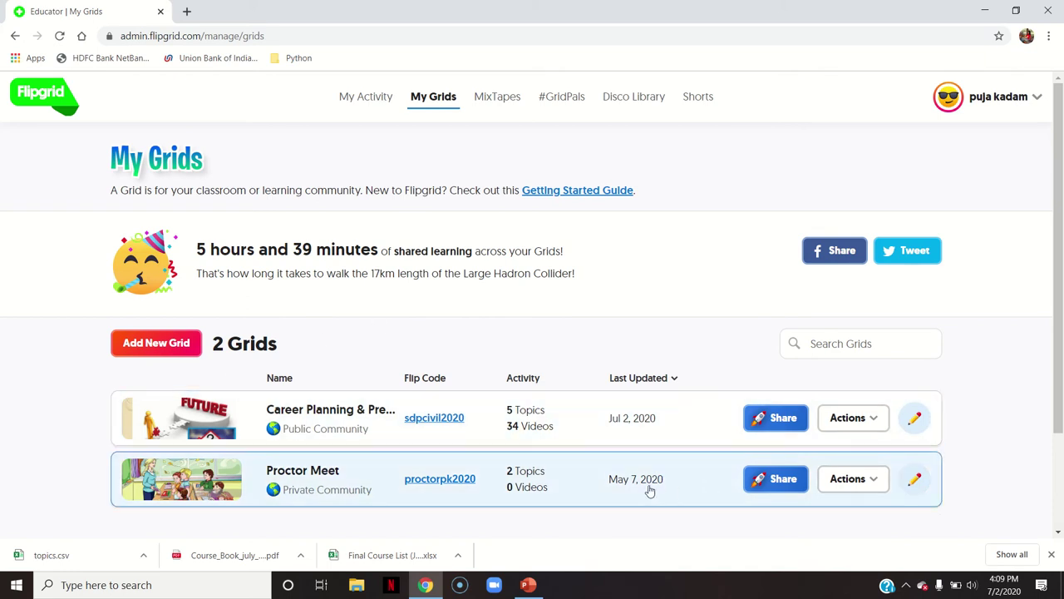
Add a new grid named 'Disaster Management and Mitigation measures', correcting 'Mnagement' via spelling suggestions
click(135, 347)
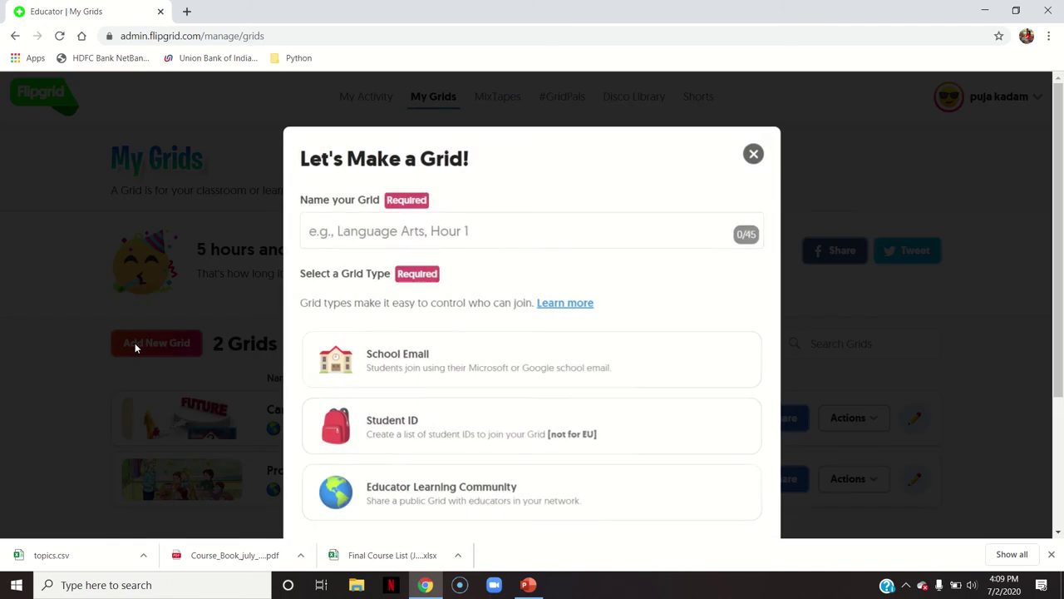
click(420, 240)
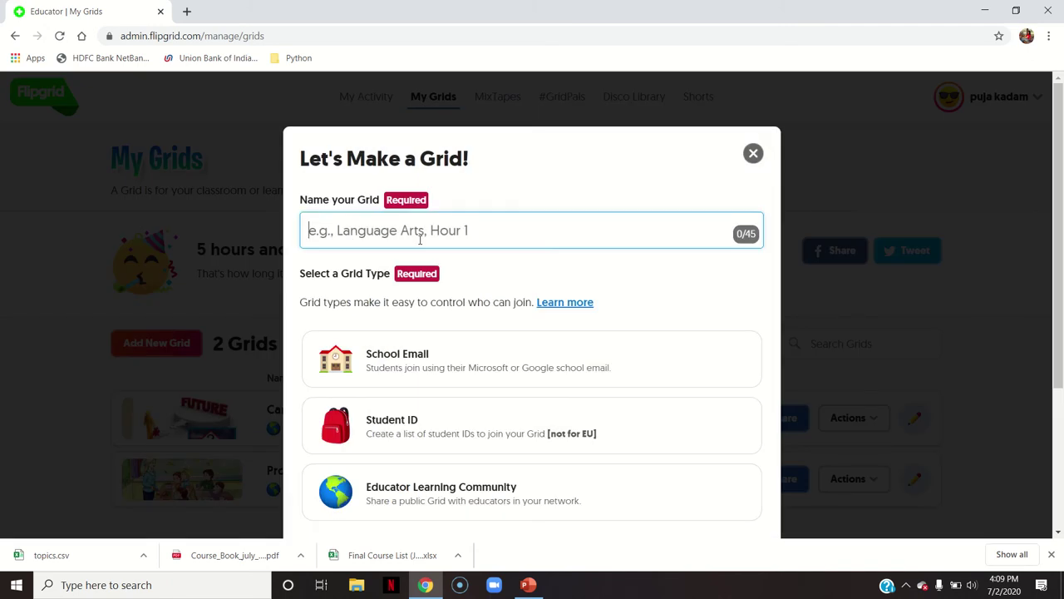
text(Disa)
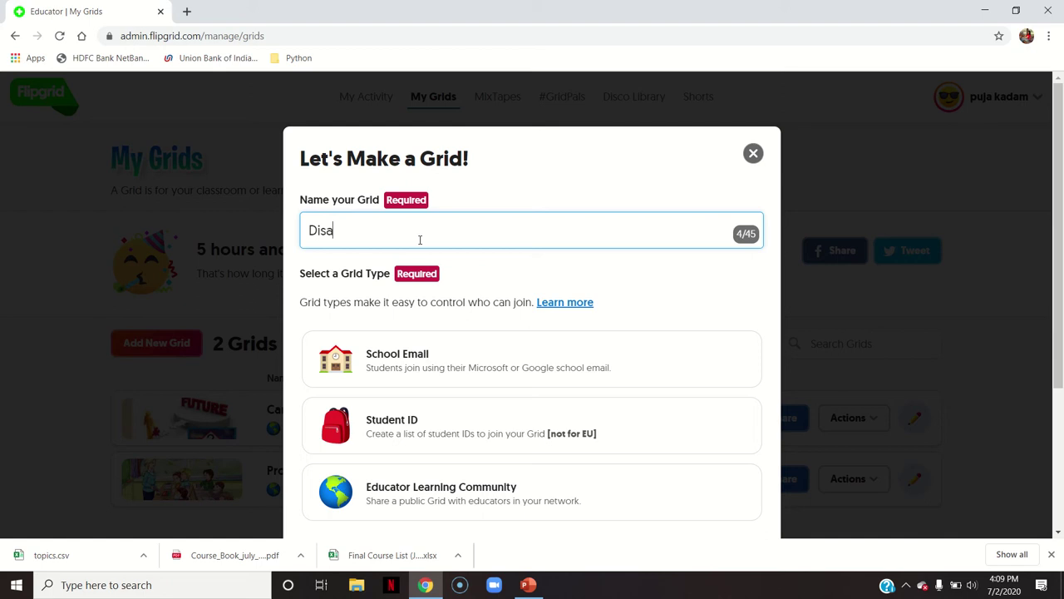
text(ster Mnagement)
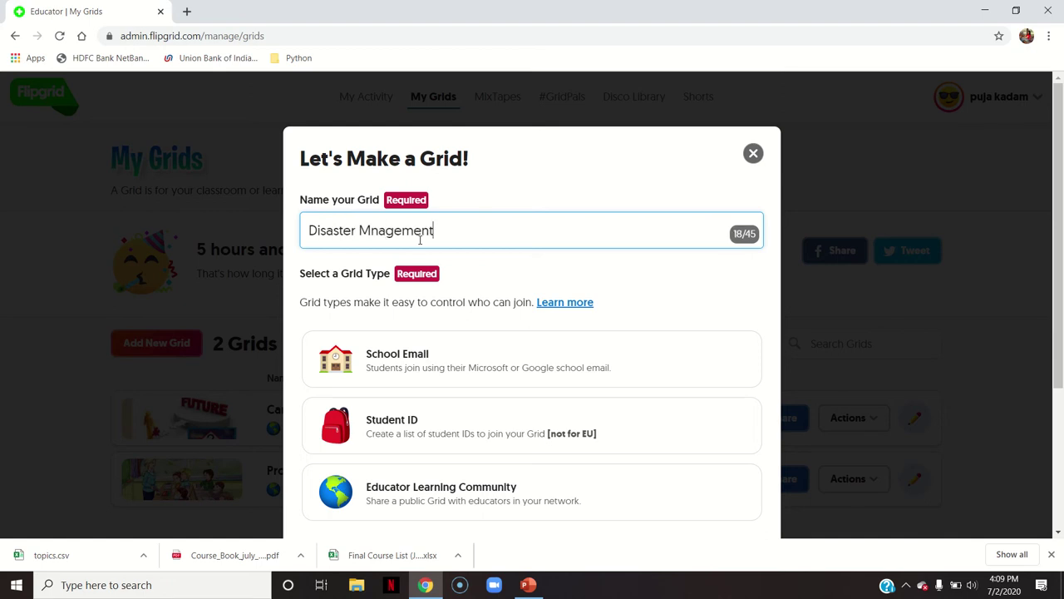
text( and Mitigation)
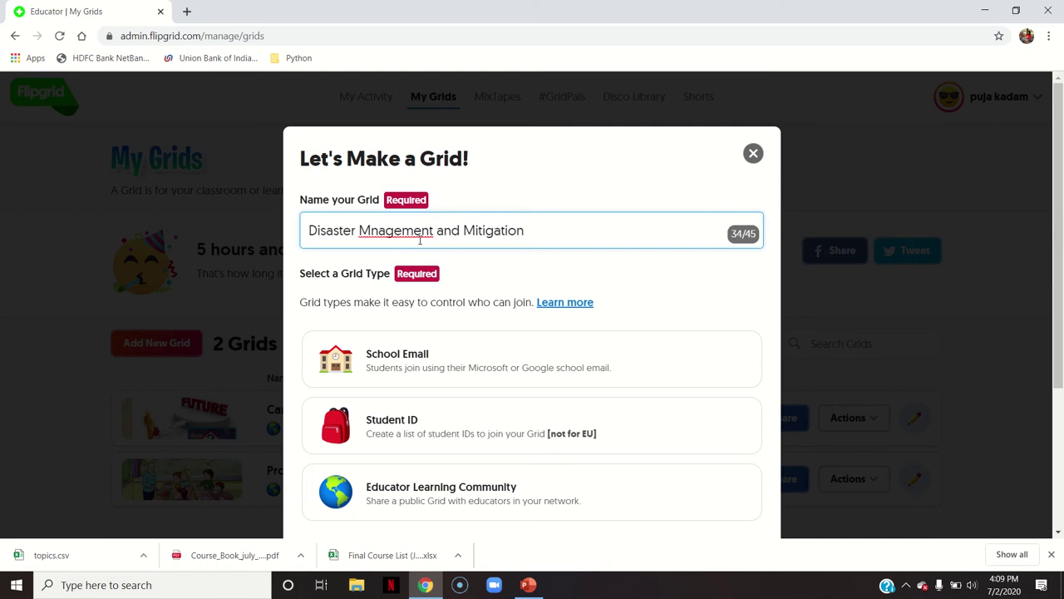
right_click(419, 239)
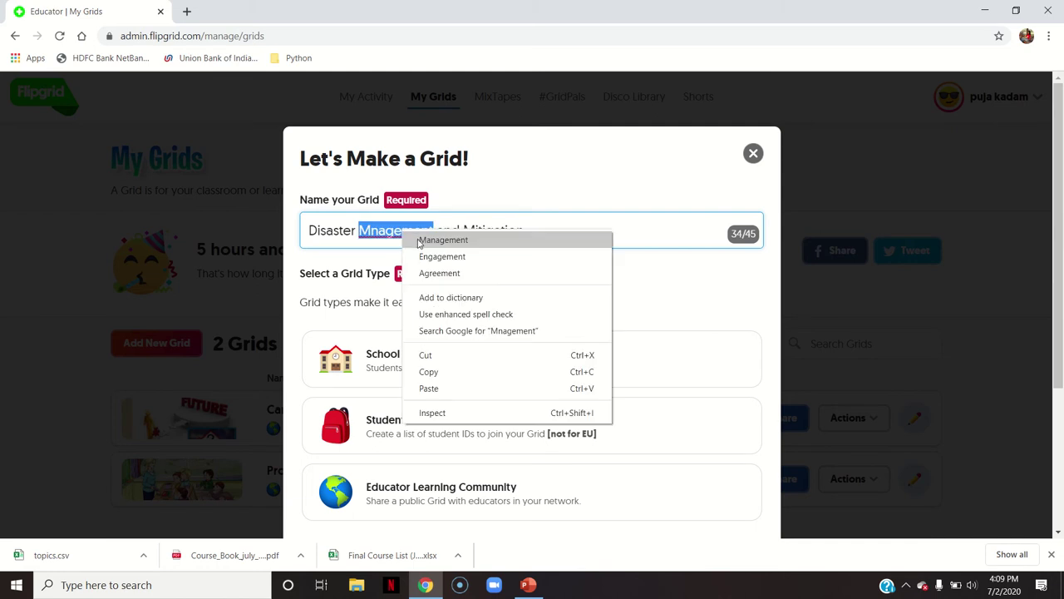
click(418, 240)
click(560, 231)
text(measures)
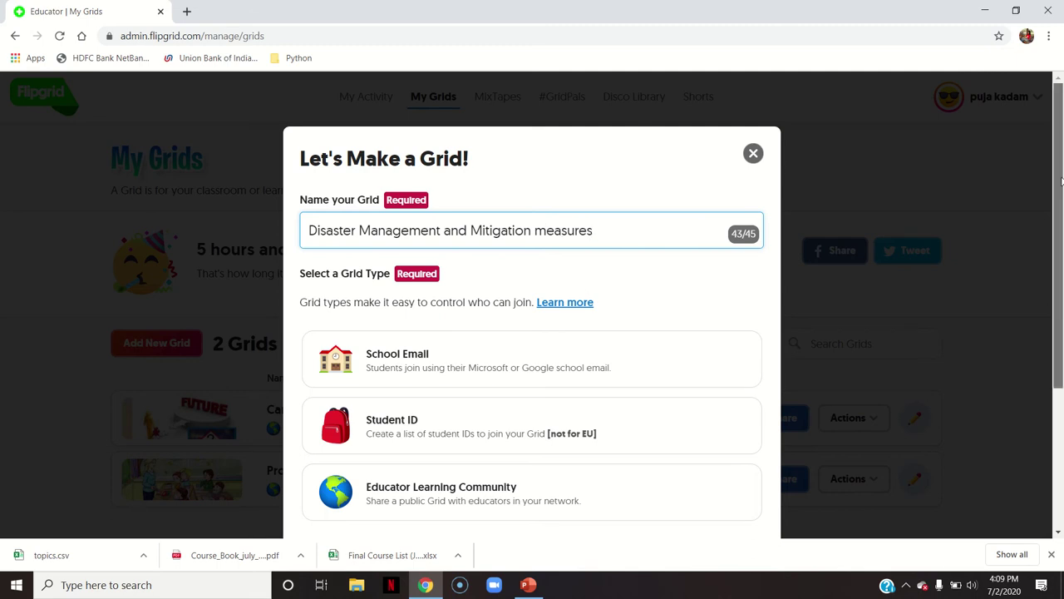
drag(1063, 165, 1063, 222)
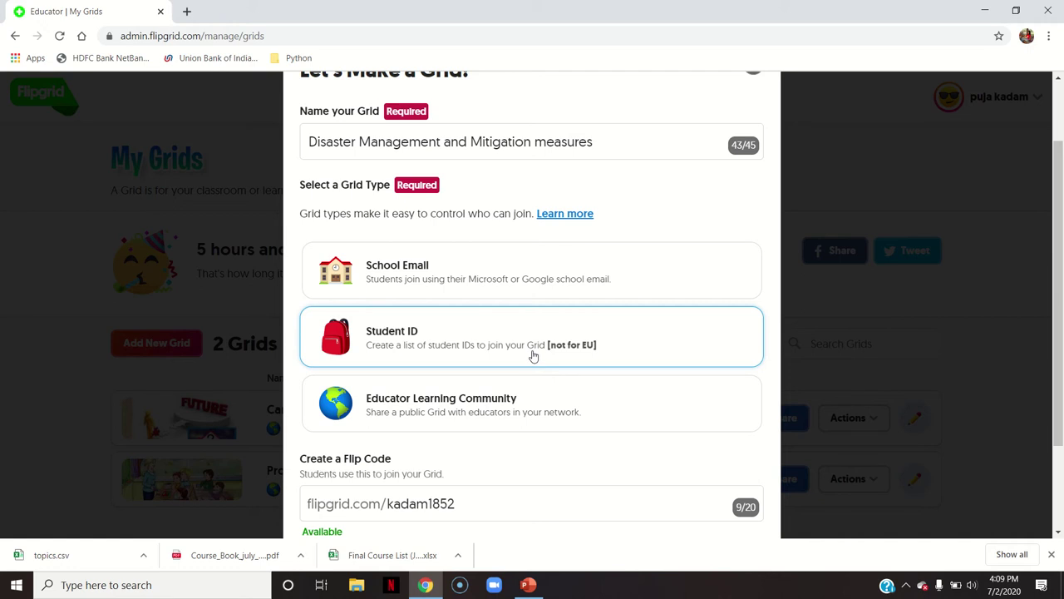
click(468, 346)
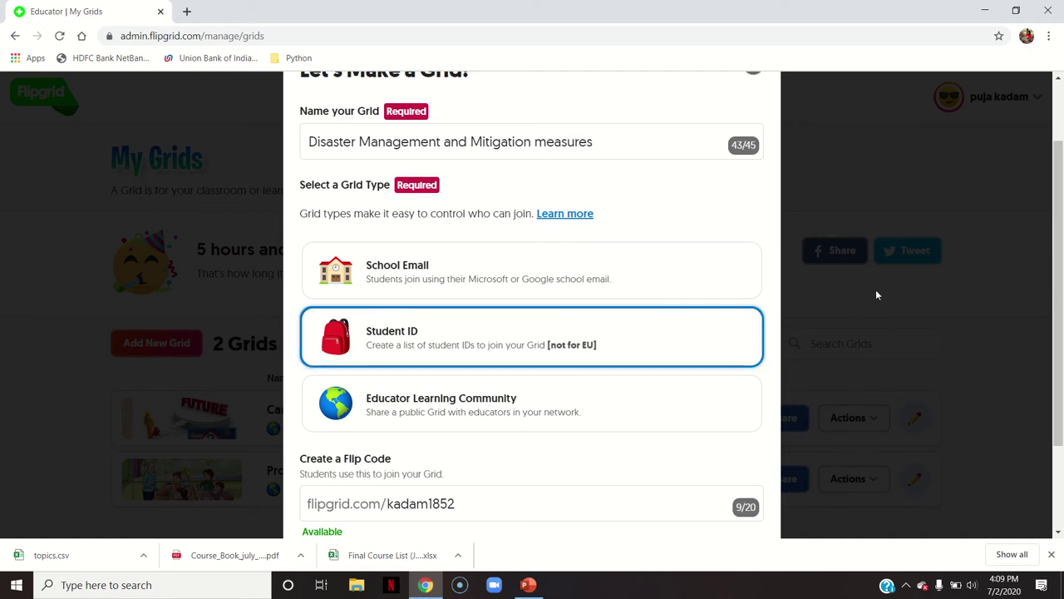
scroll(1061, 356, down, 2)
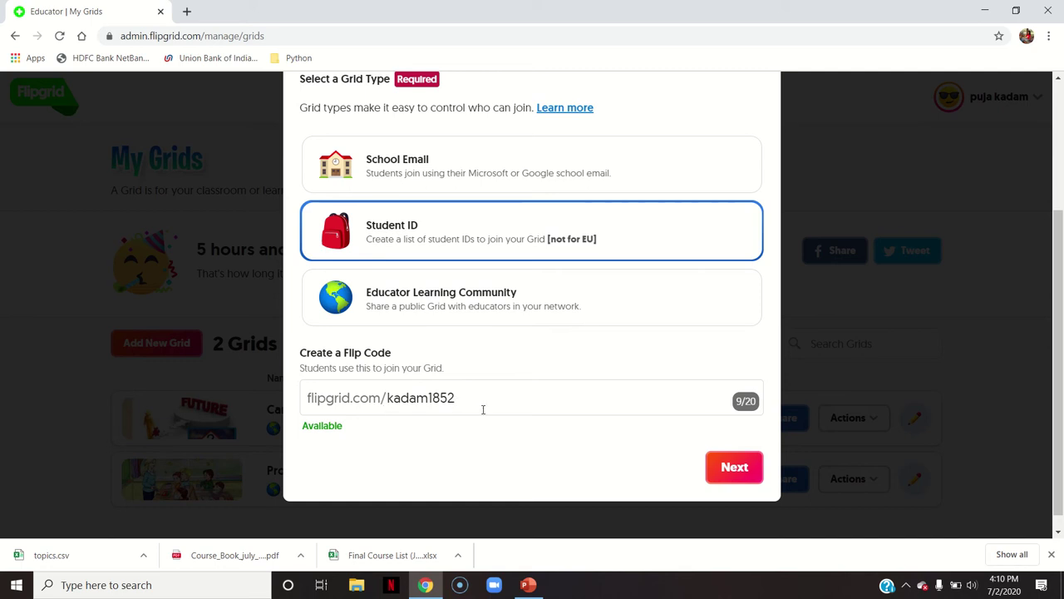
click(476, 399)
key(BackSpace)
key(BackSpace)
key(BackSpace)
key(BackSpace)
key(BackSpace)
key(BackSpace)
key(BackSpace)
key(BackSpace)
key(BackSpace)
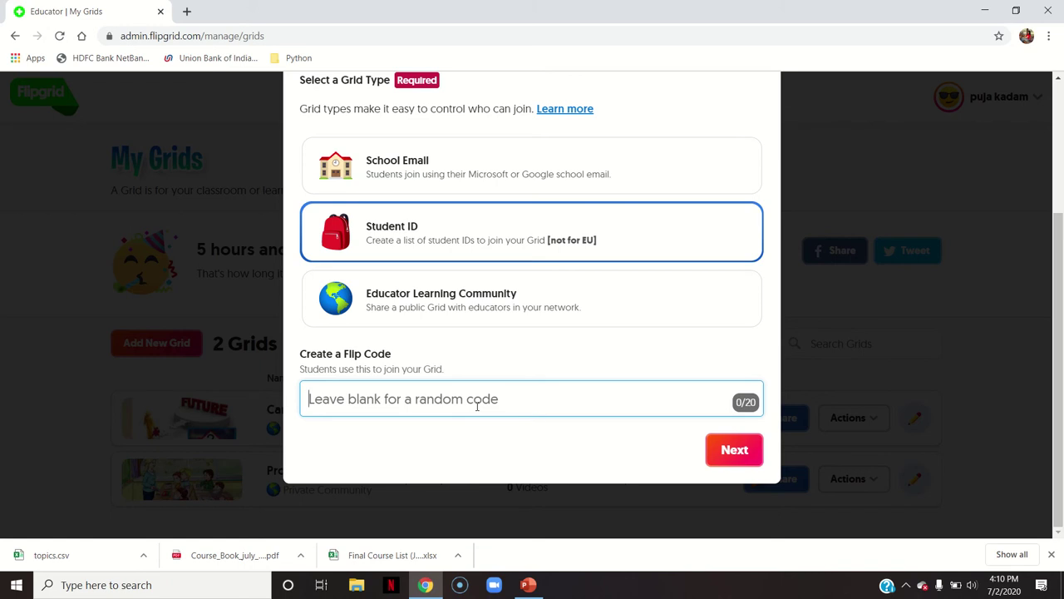
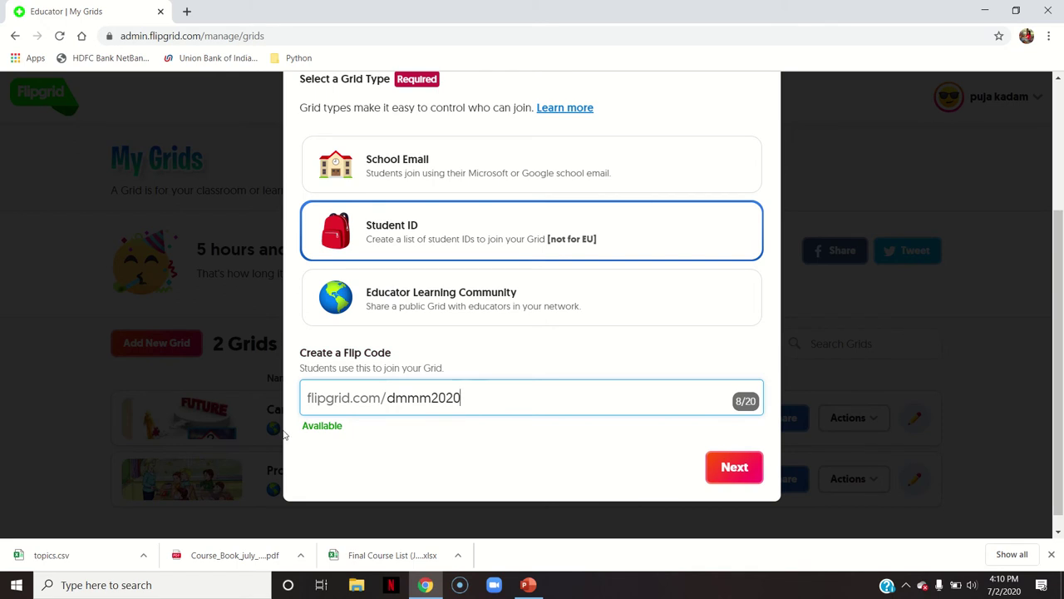
click(740, 466)
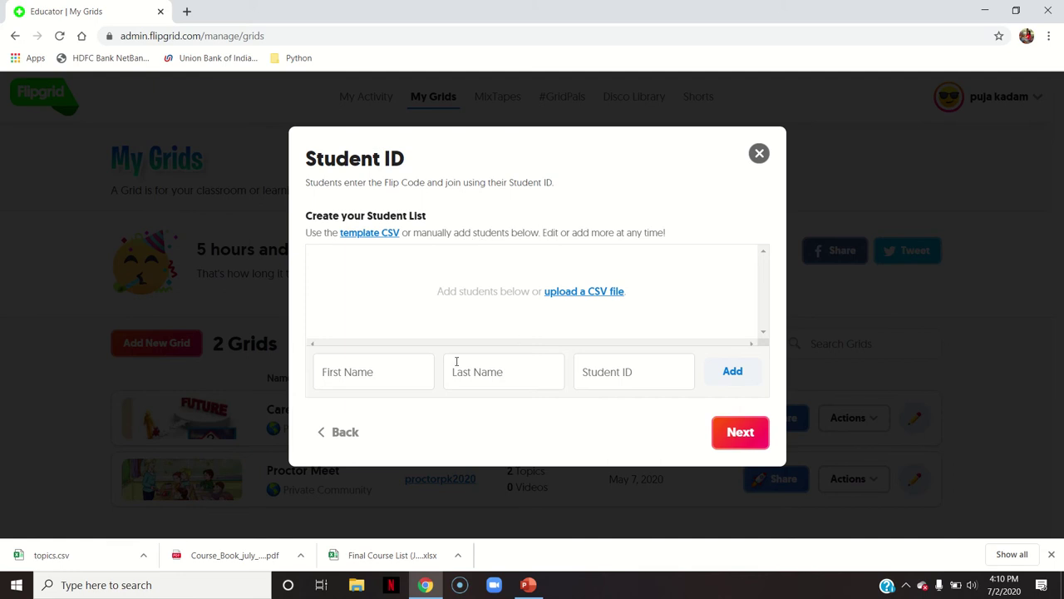
Download the student list template CSV as student_template (1).zip and open it
click(376, 365)
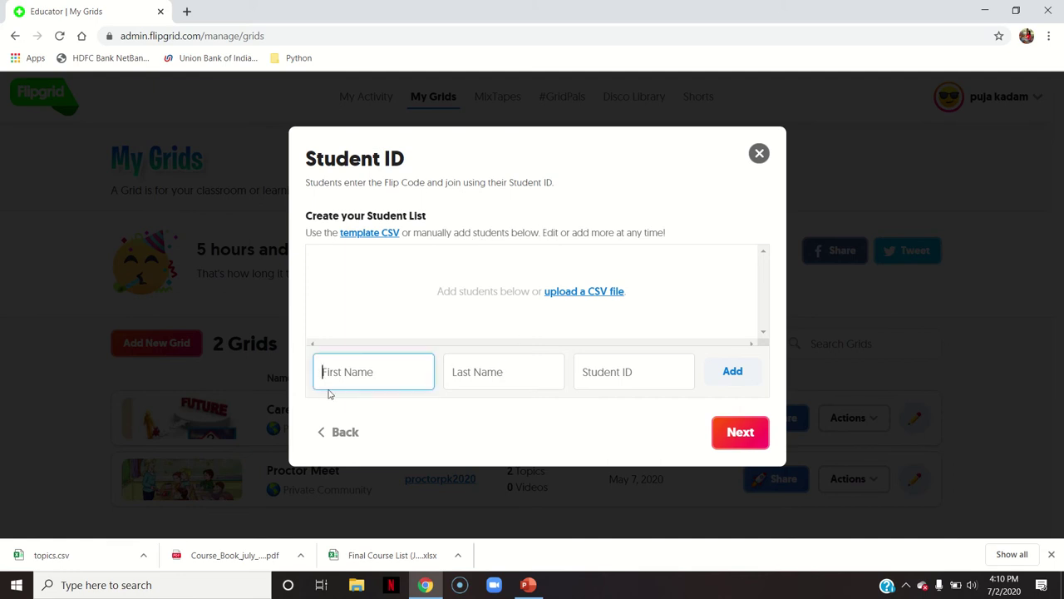
click(523, 380)
click(591, 376)
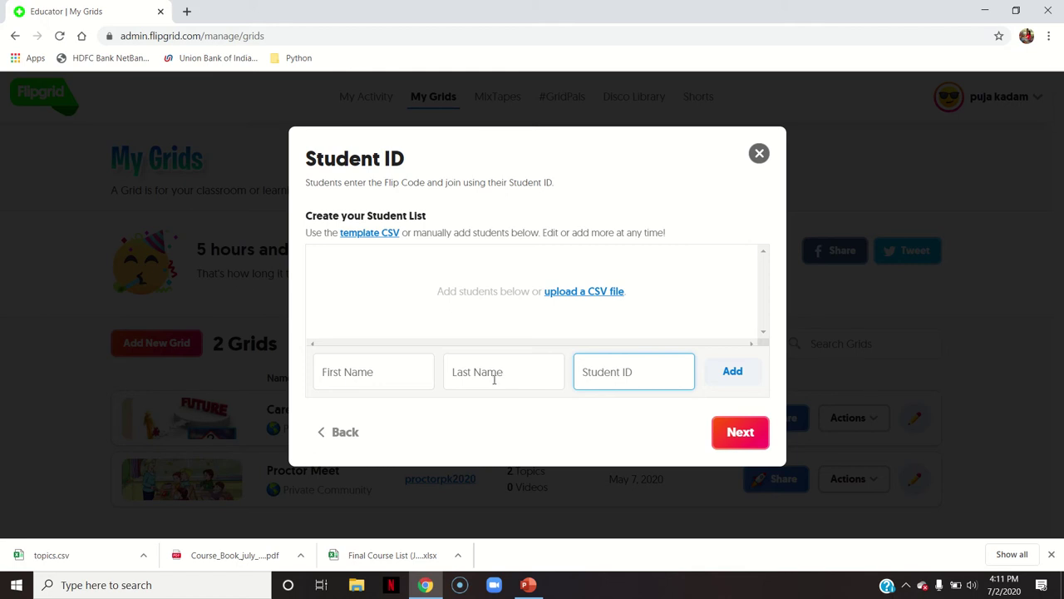
click(369, 235)
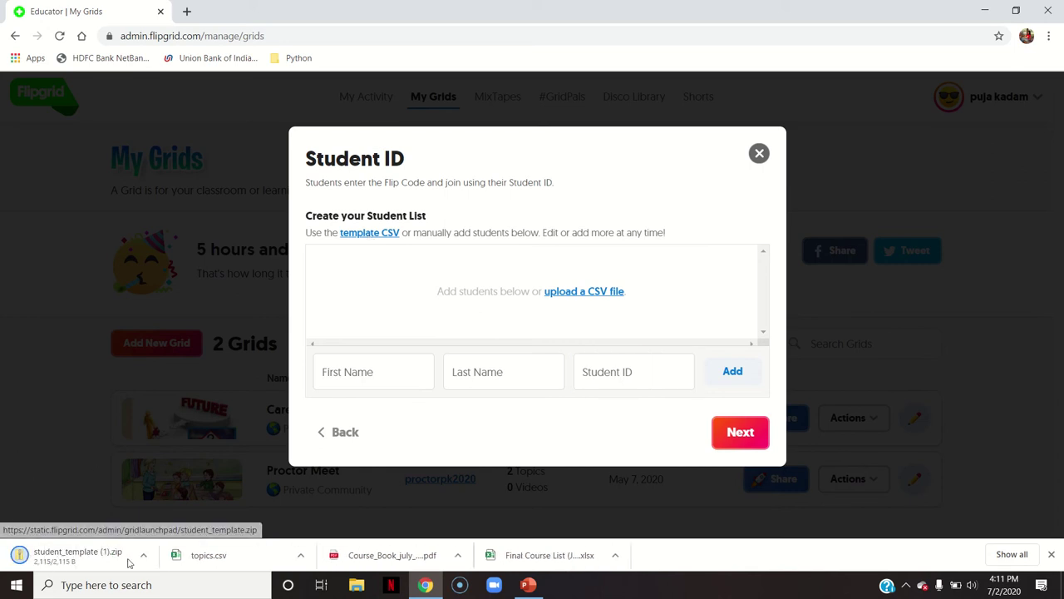
click(74, 557)
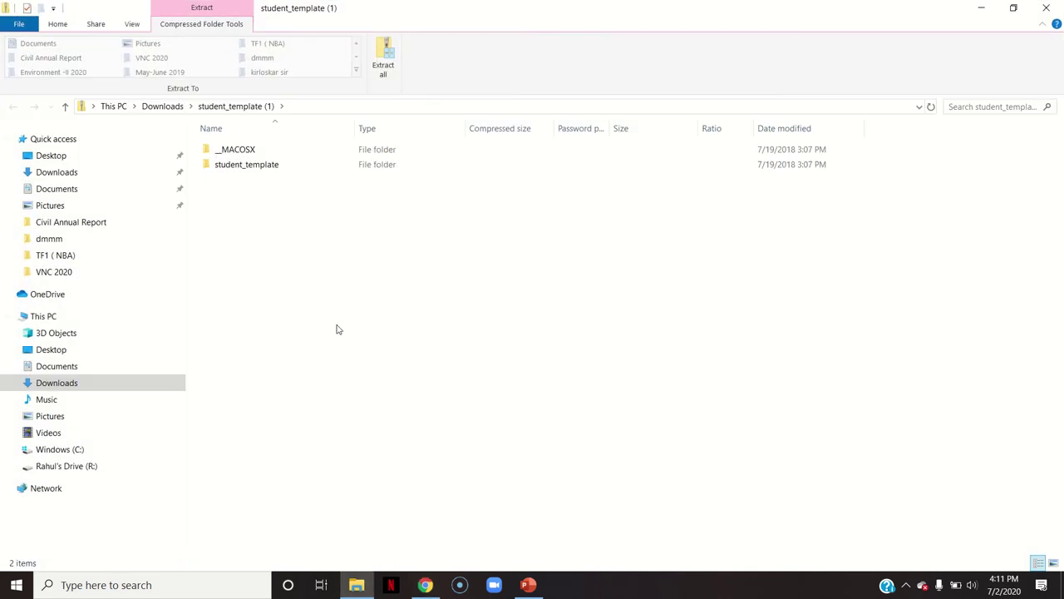
Open students_template in Excel from the student_template folder
double_click(272, 165)
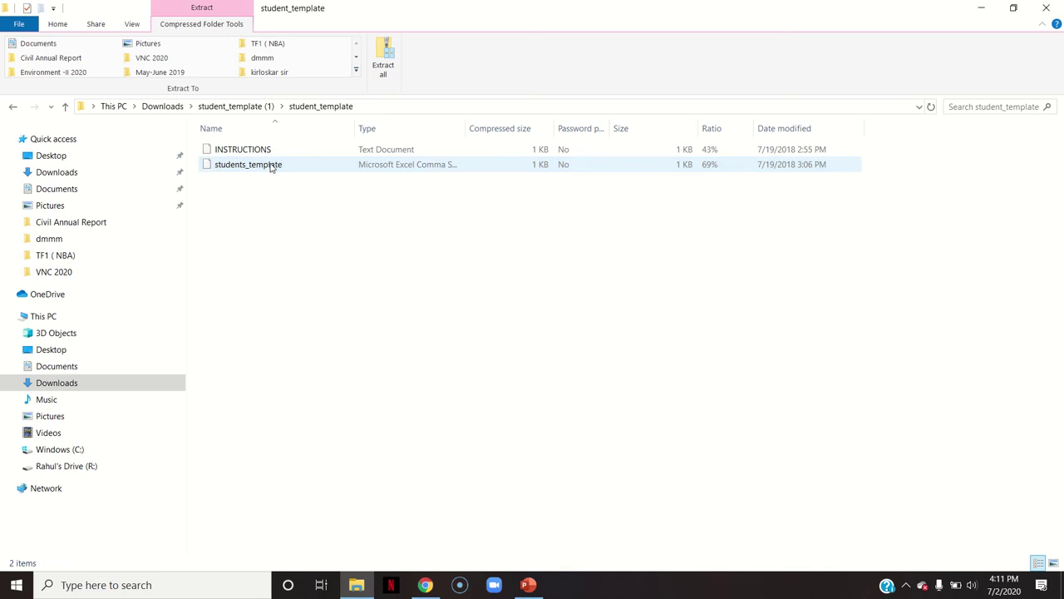
double_click(270, 166)
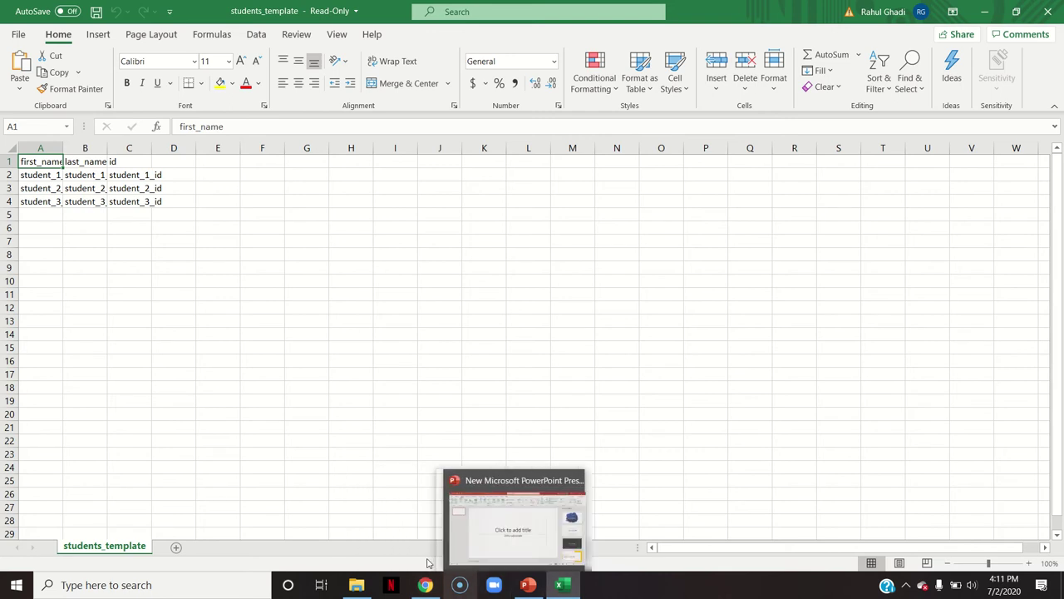
Switch back to the Chrome window showing the Educator | My Grids setup
mouse_move(436, 586)
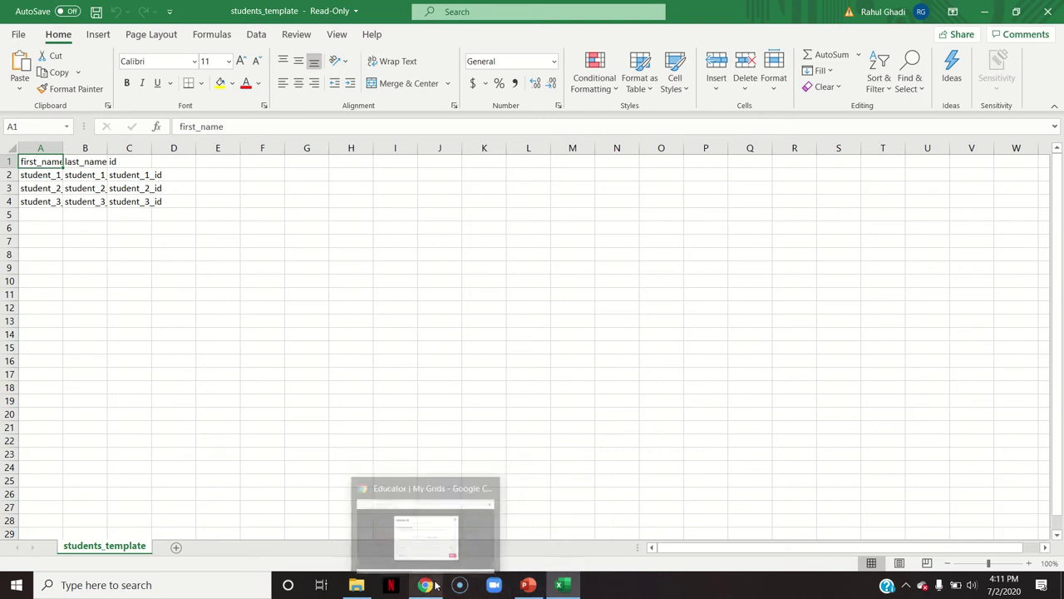
click(471, 546)
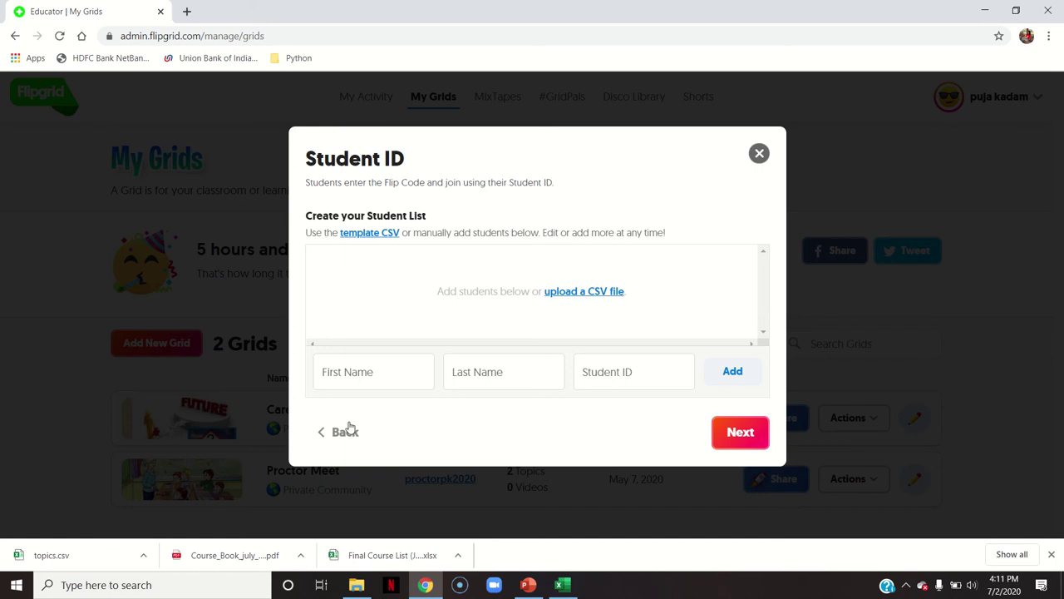
Go back and change the grid type to Educator Learning Community
click(346, 430)
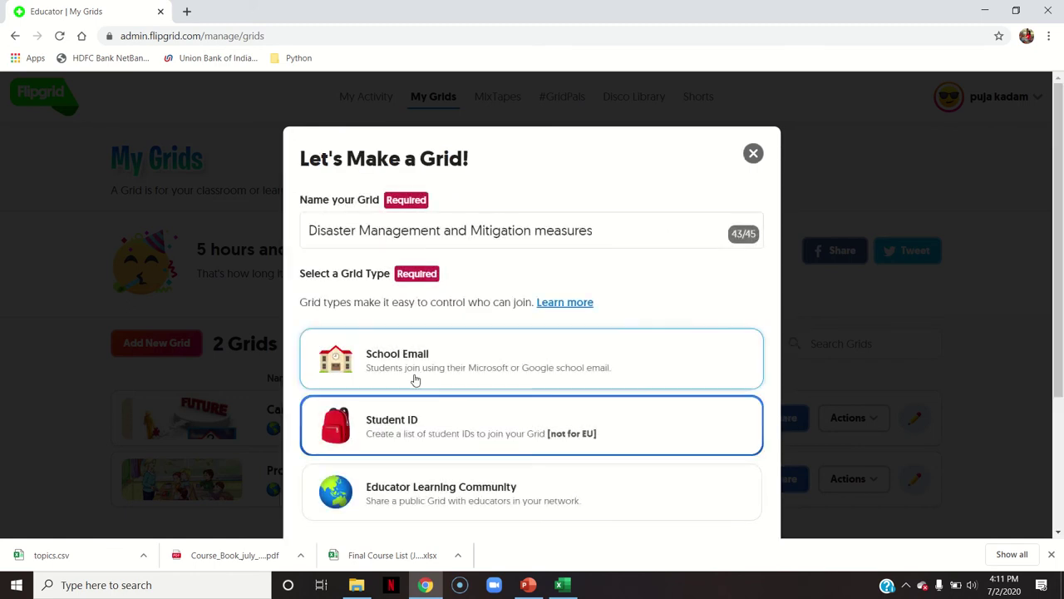
click(470, 499)
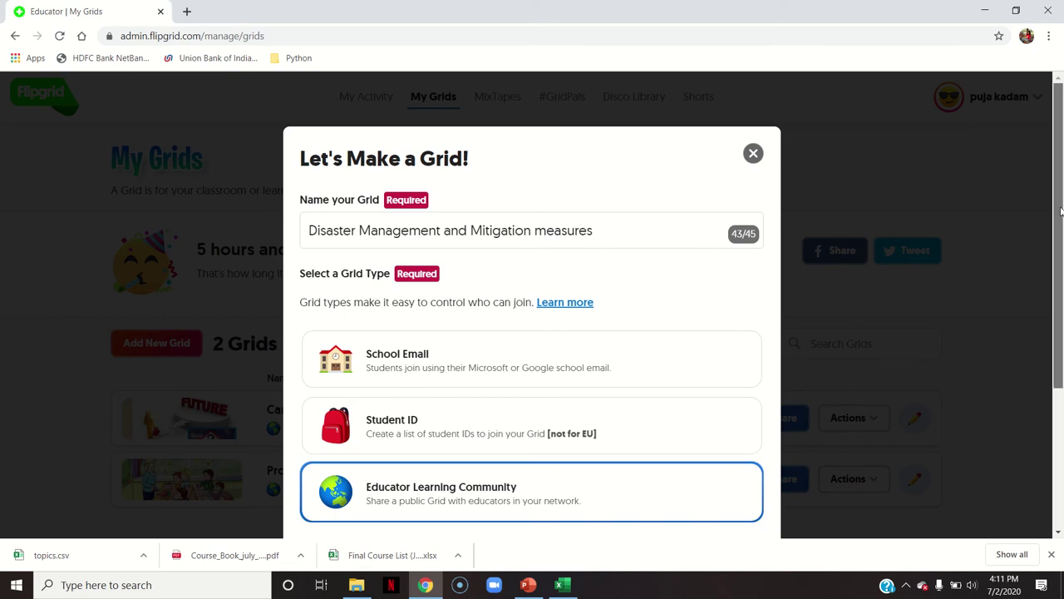
scroll(1060, 212, down, 3)
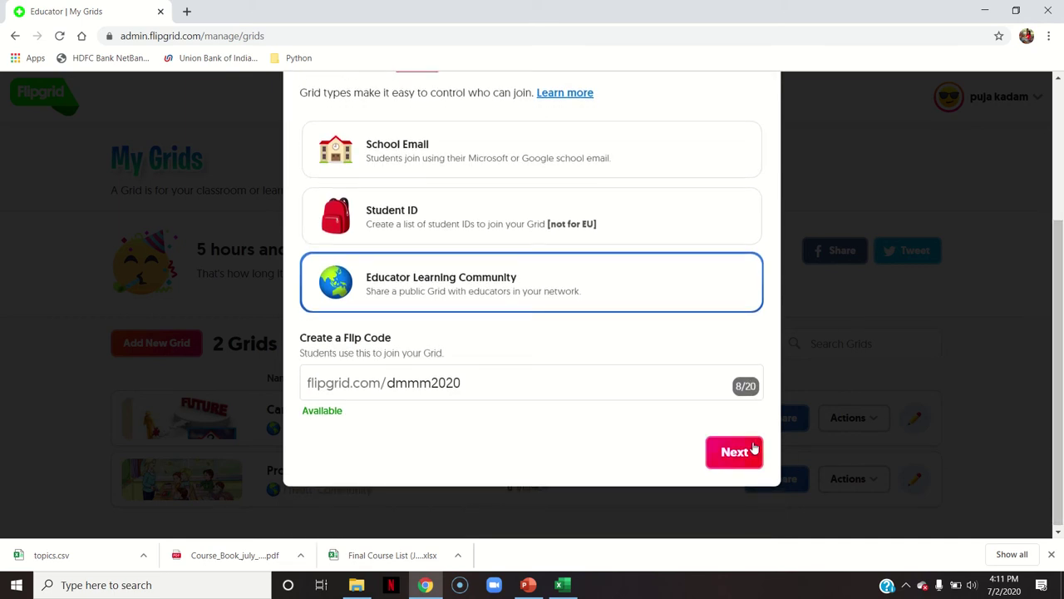
click(752, 449)
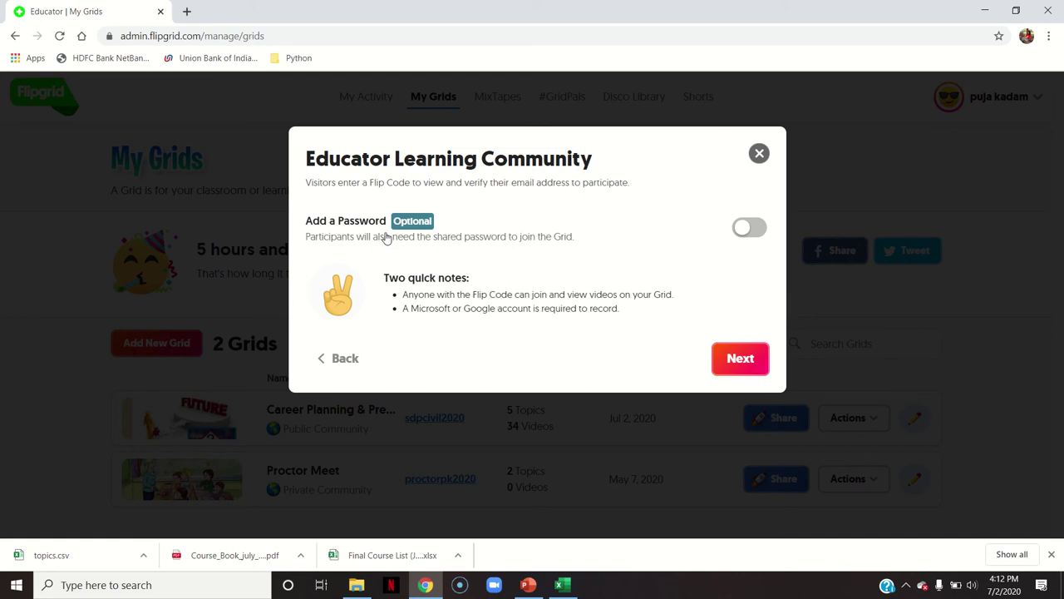
Leave the grid without a join password and finish creating it
click(752, 236)
click(421, 272)
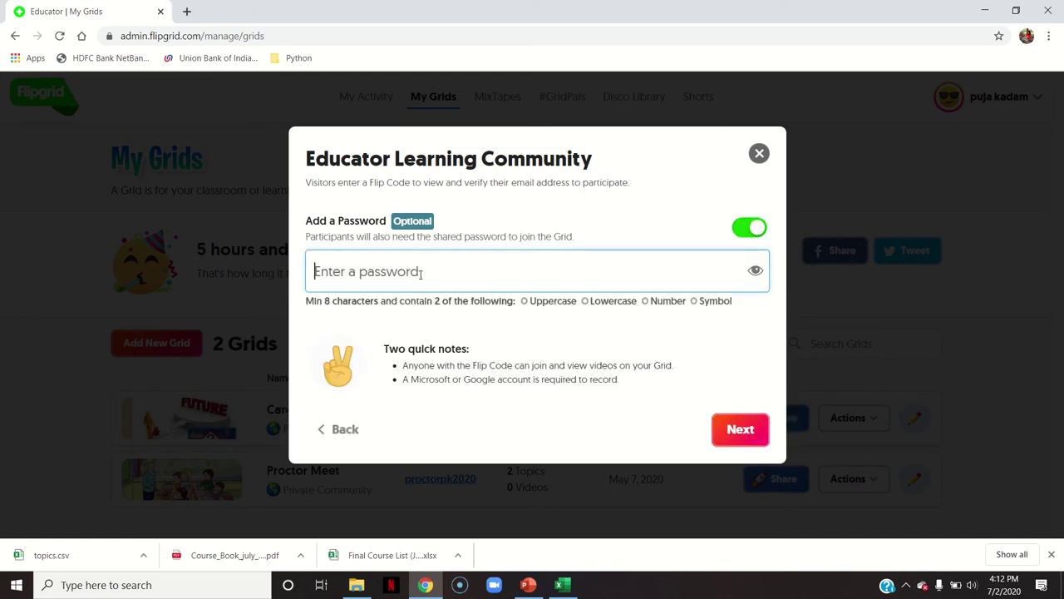
click(750, 234)
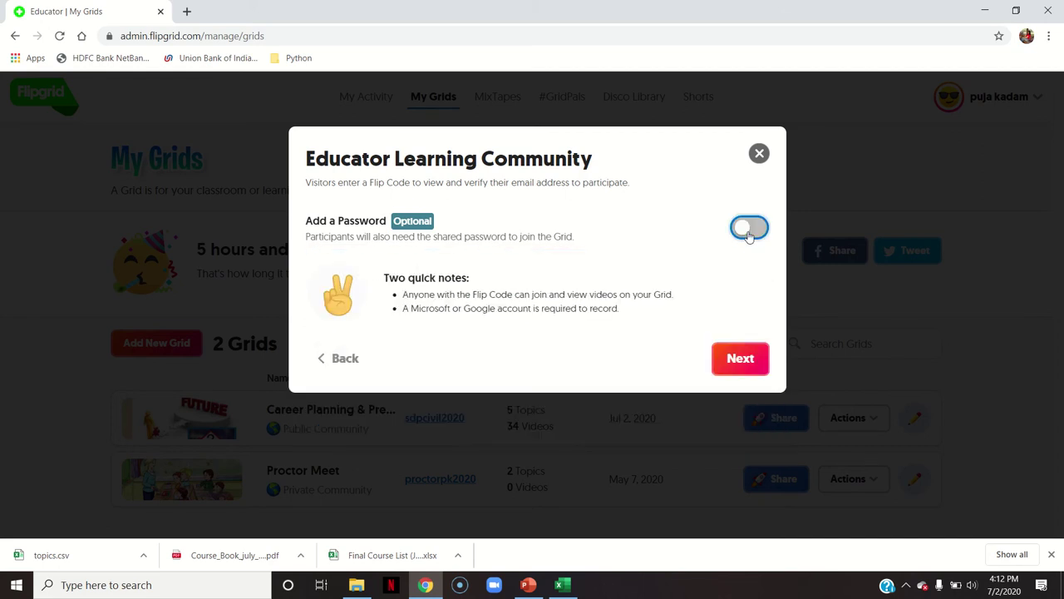
click(727, 375)
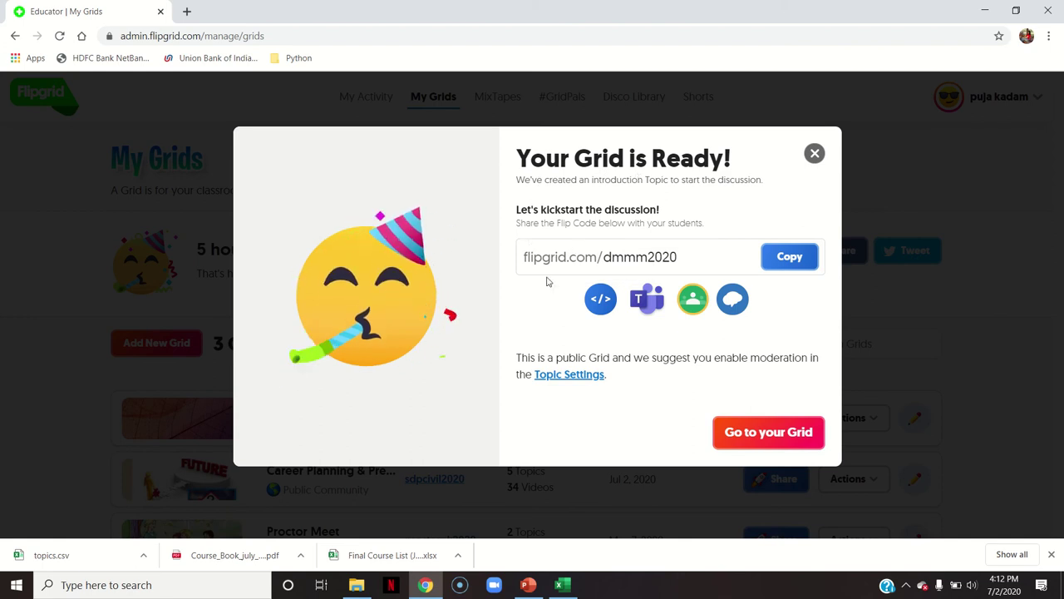
click(793, 257)
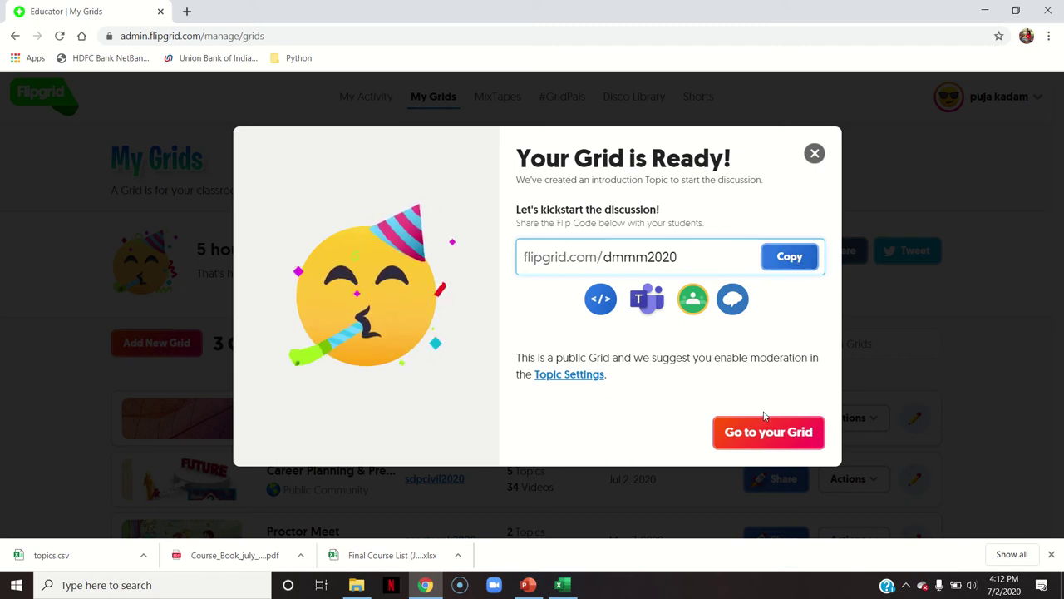
click(753, 436)
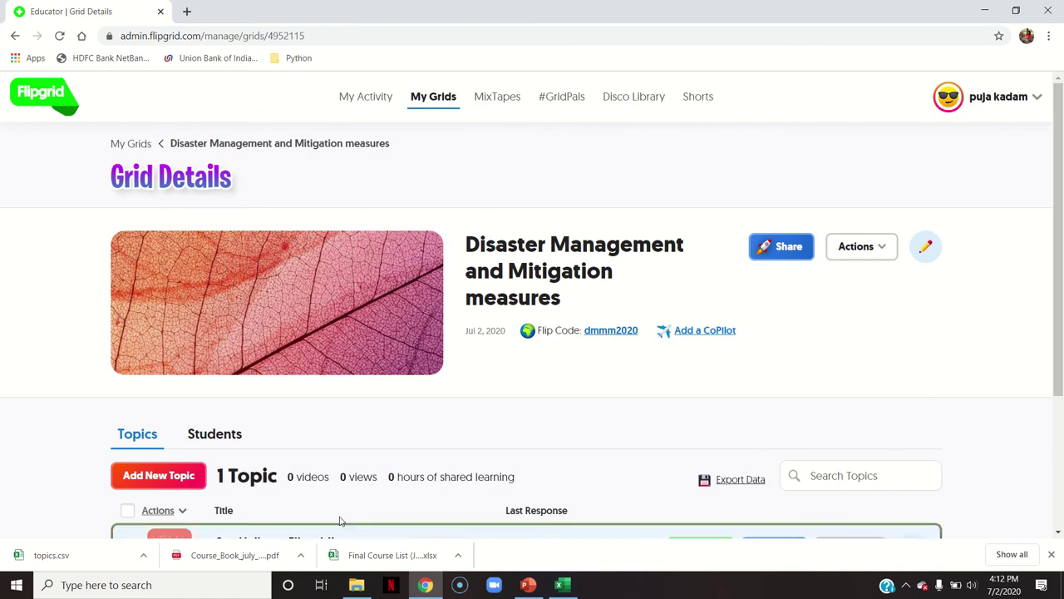
Select the Say Hello on Flipgrid! topic and delete it permanently via Actions > Delete Topic
drag(1060, 246, 1060, 315)
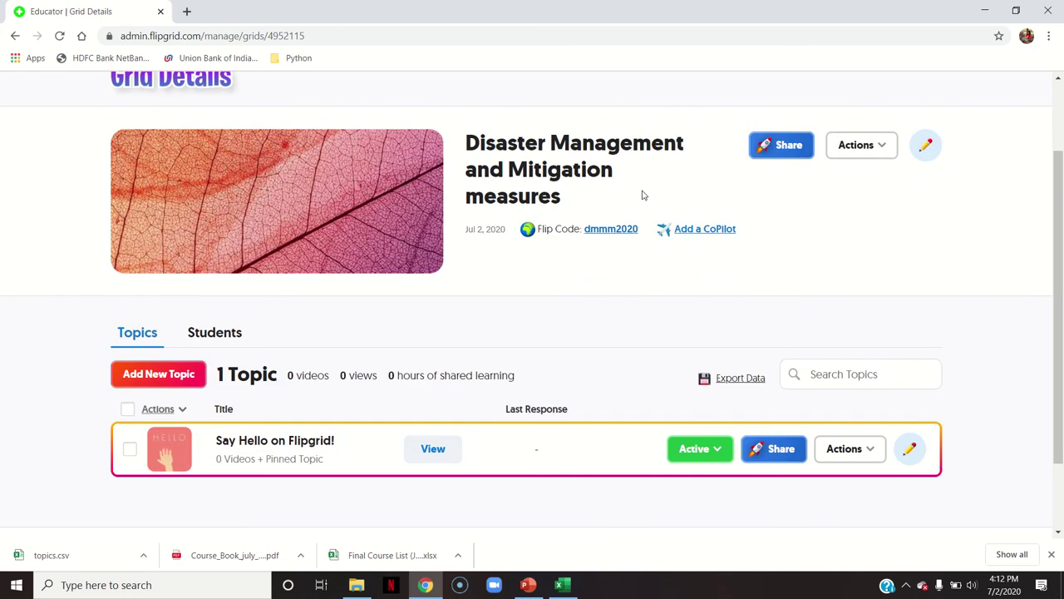
drag(1061, 263, 1061, 326)
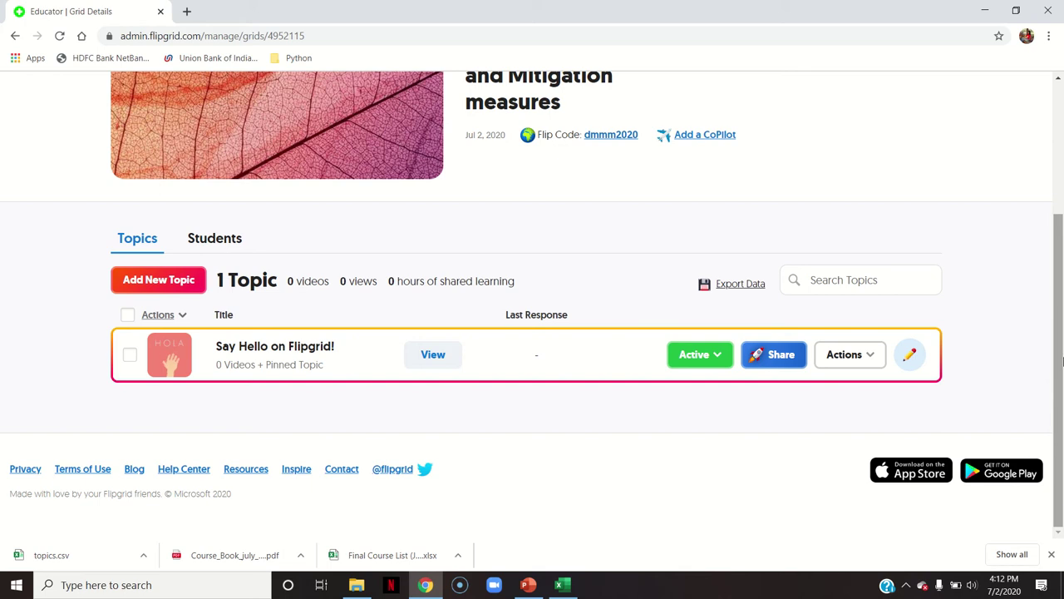
drag(1062, 360, 1035, 230)
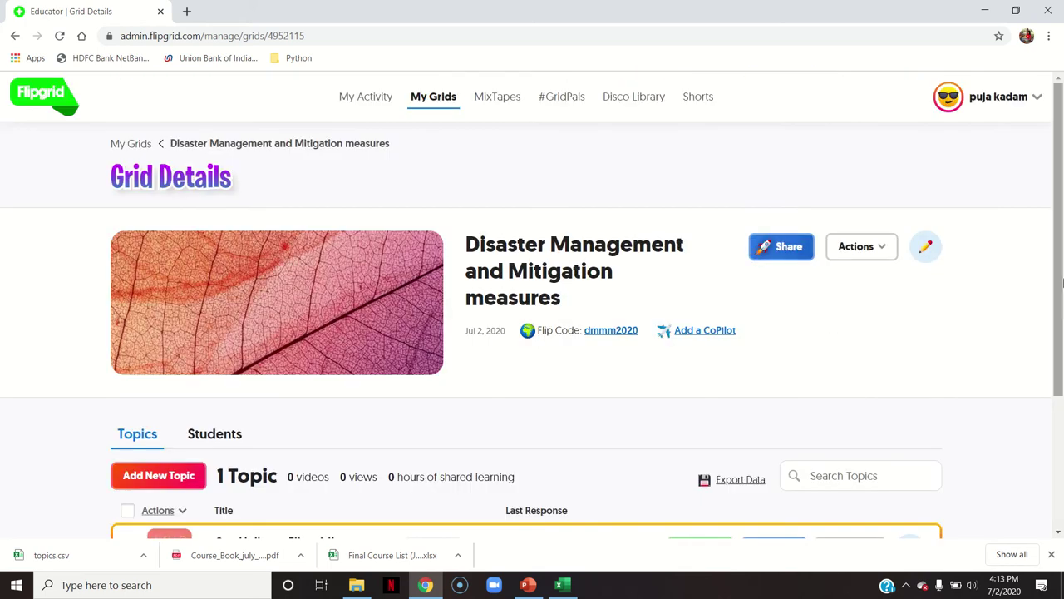
scroll(1061, 284, down, 2)
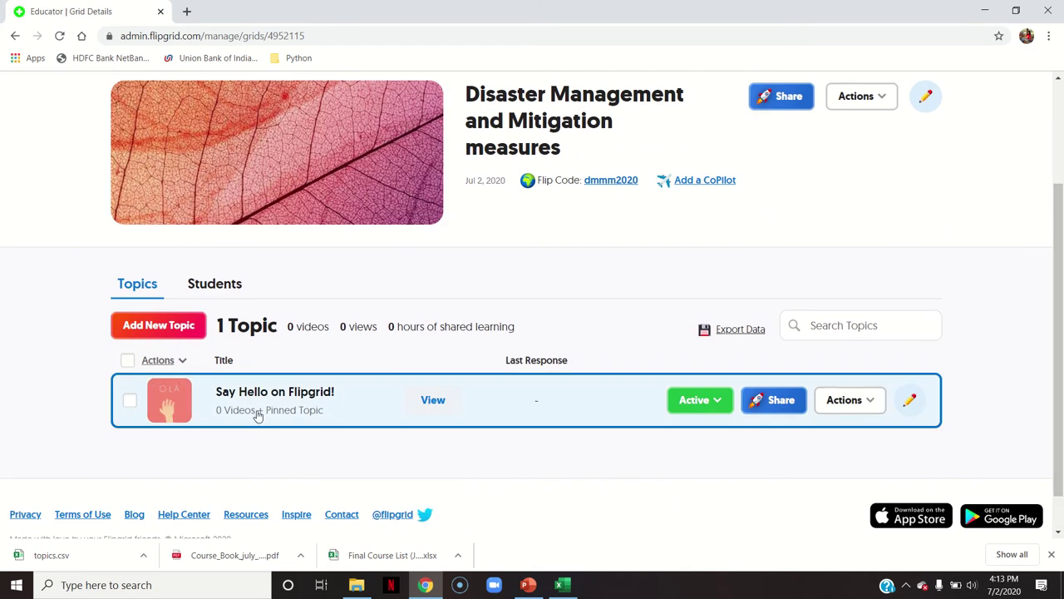
click(129, 400)
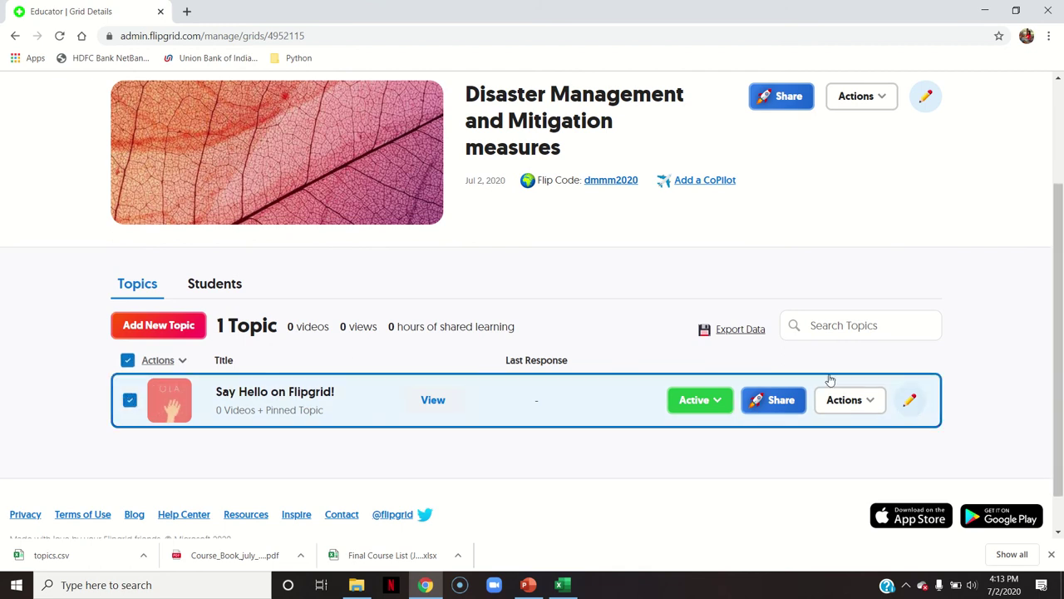
click(184, 361)
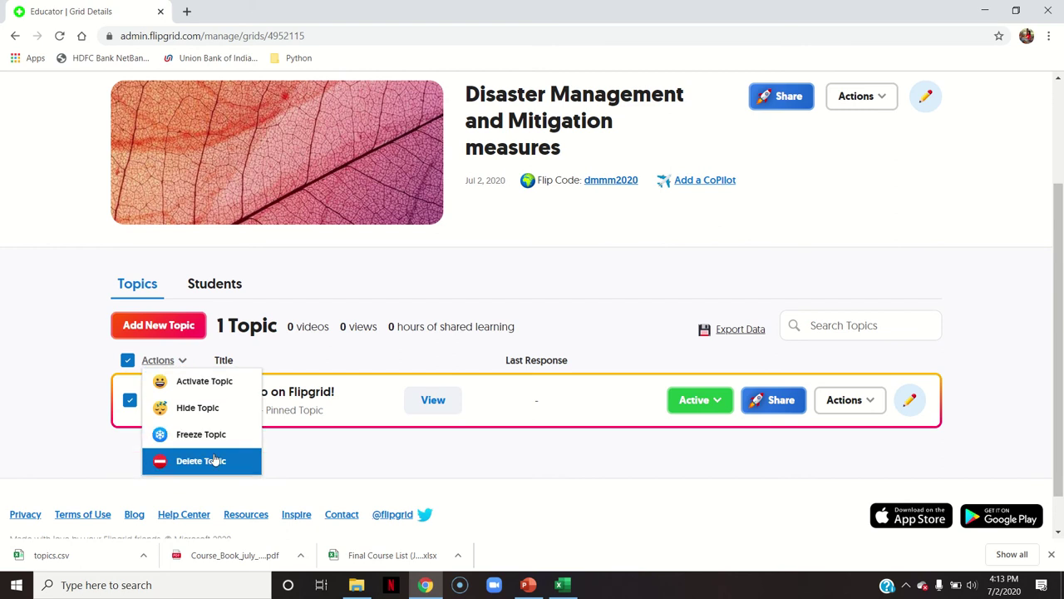
click(214, 460)
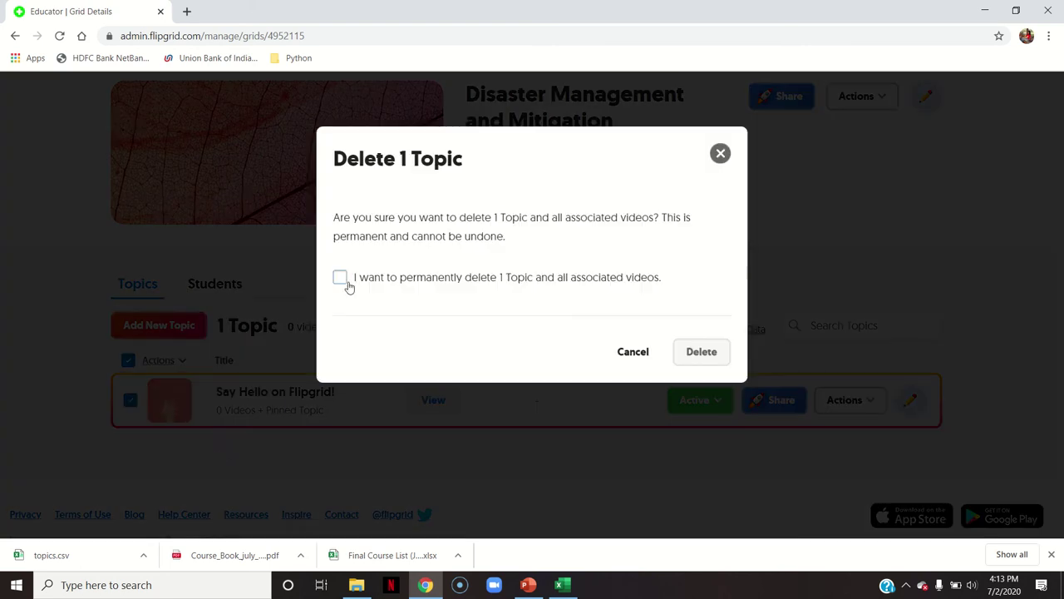
click(340, 278)
click(705, 352)
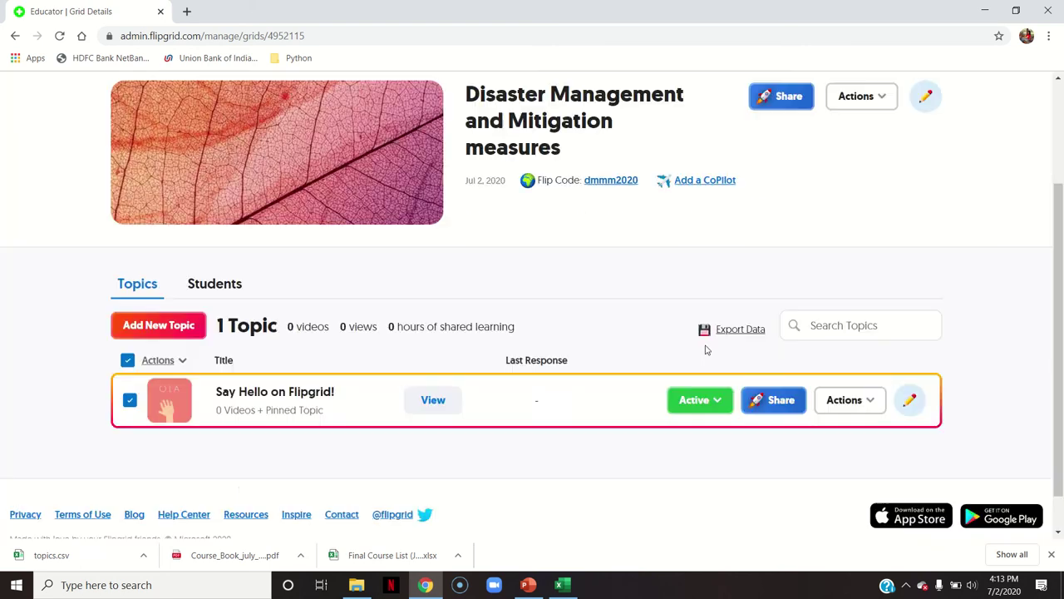
Title the new topic 'Natural Disasters in India 2020', correcting the spelling of Disasters
click(172, 336)
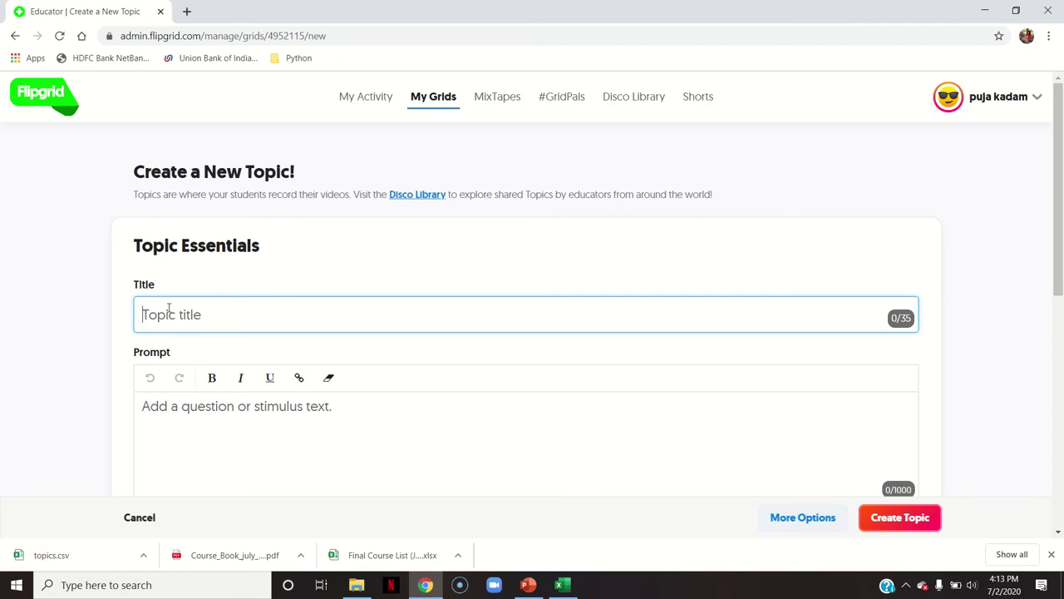
text(Natural Disasa)
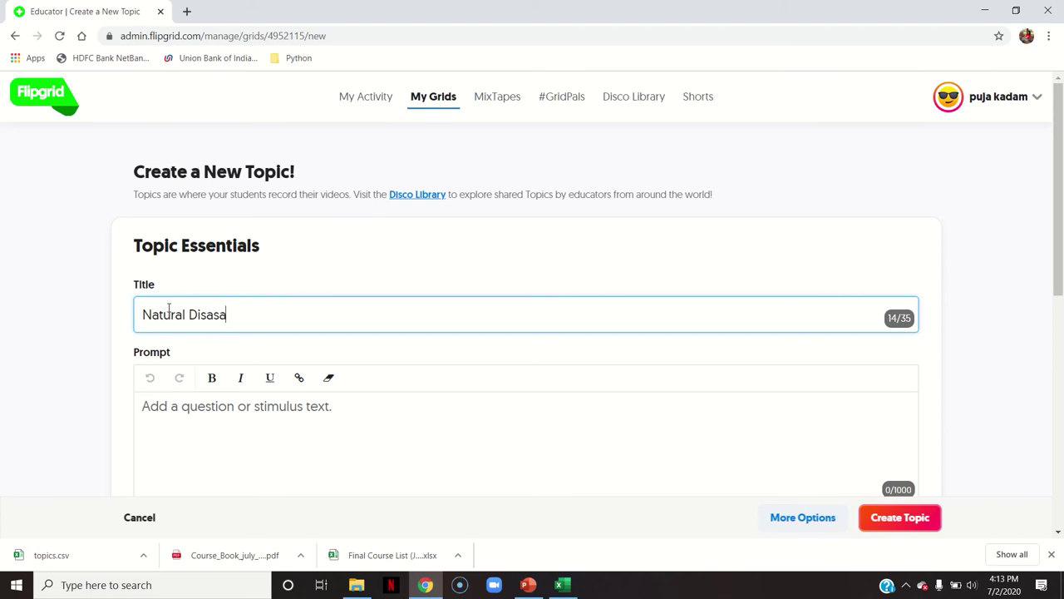
text(ters in India)
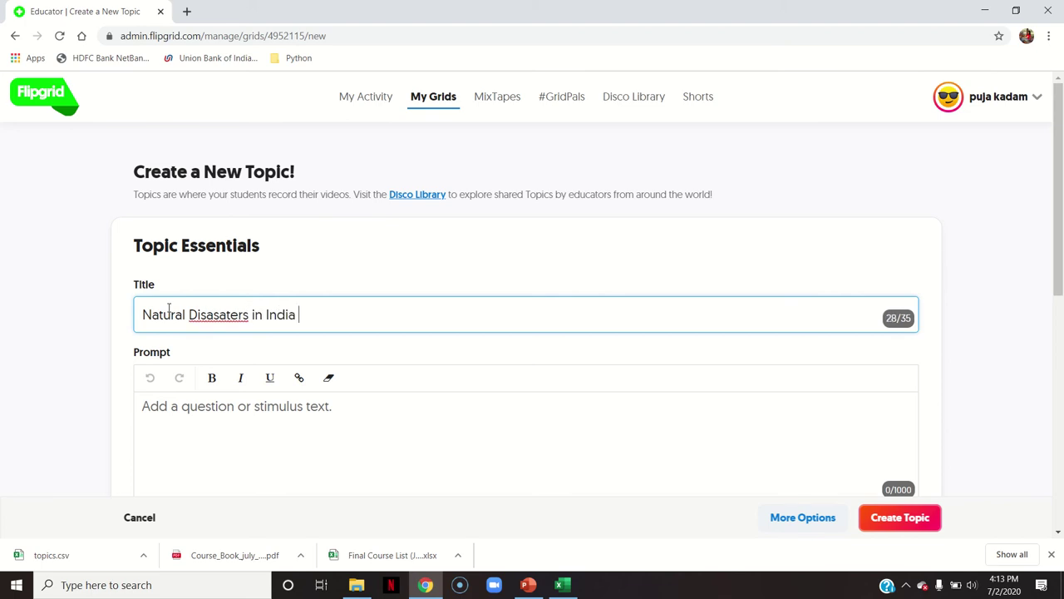
right_click(241, 314)
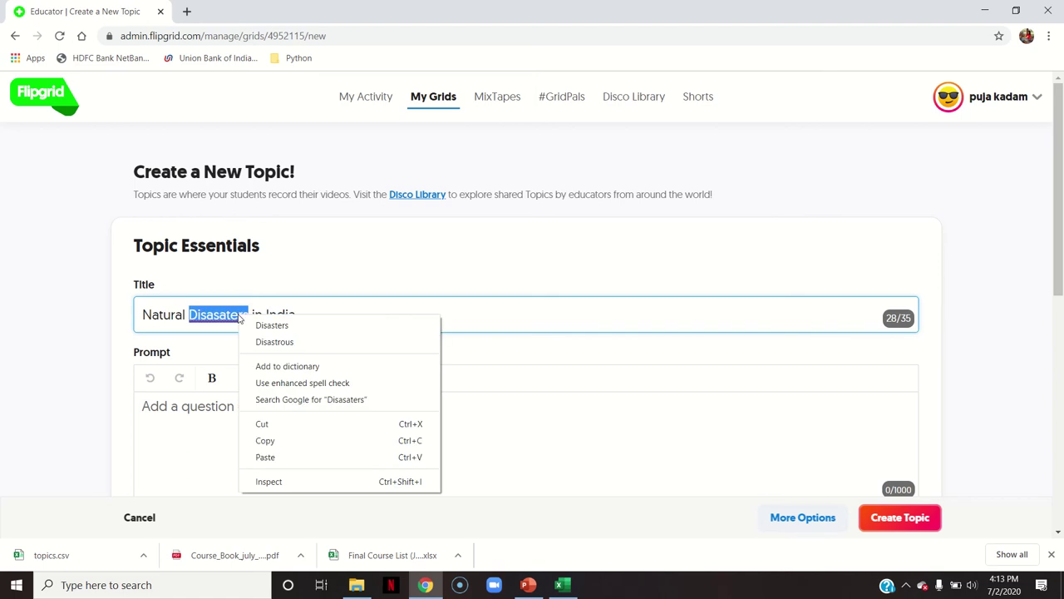
click(282, 325)
text(2020)
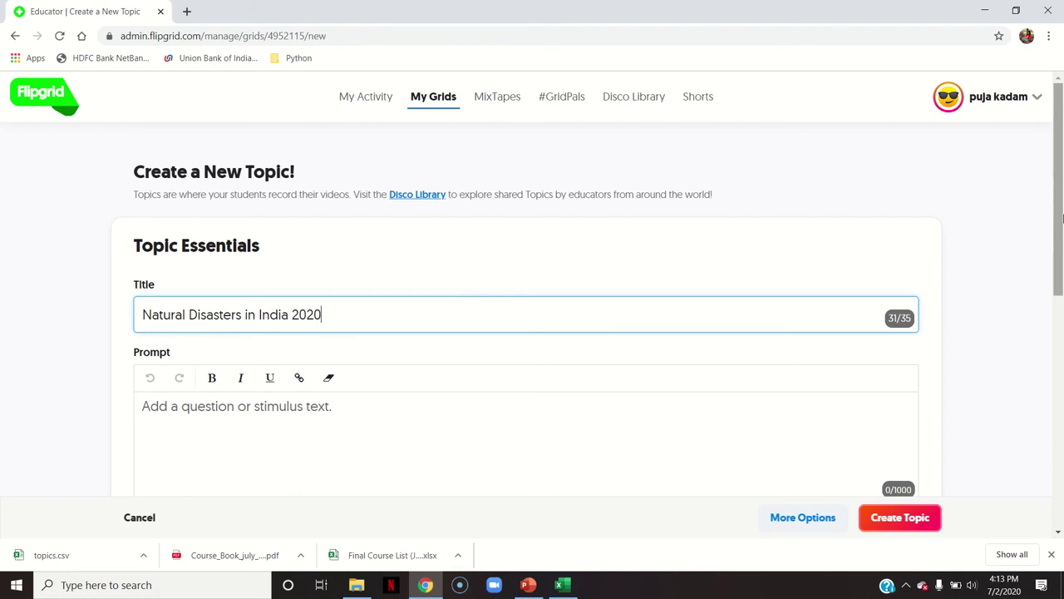
Enter the prompt 'Why is the frequency of Disasters increased in India?', fixing 'increaded' and 'Whty'
scroll(326, 260, down, 2)
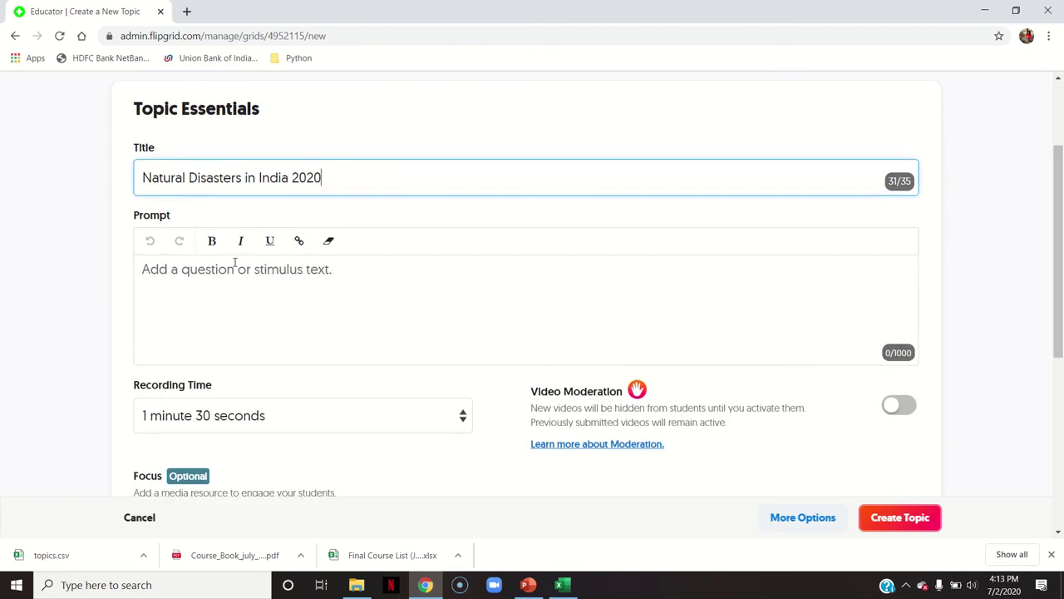
click(235, 280)
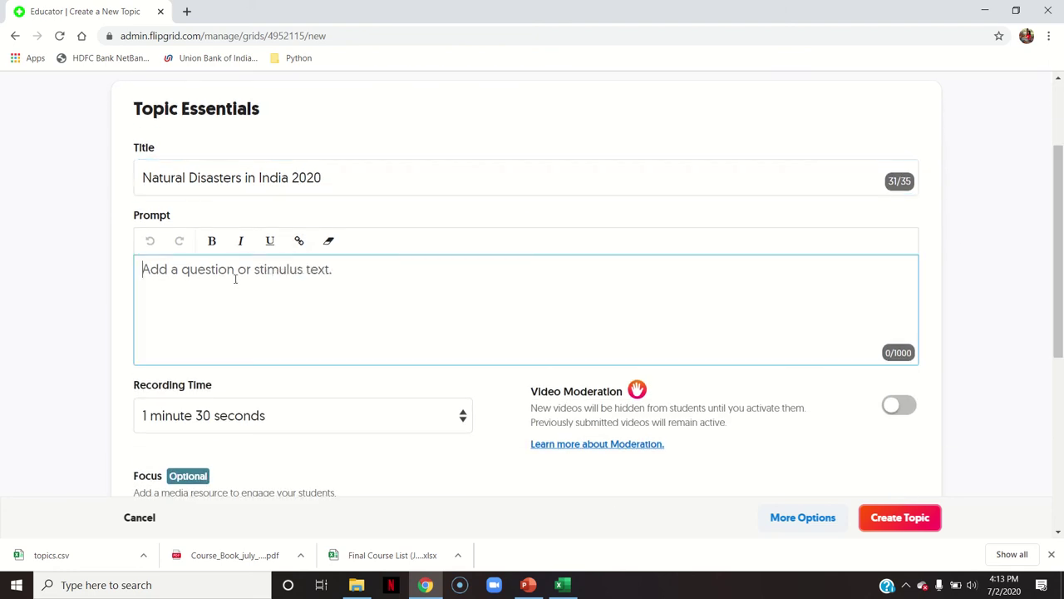
text(W)
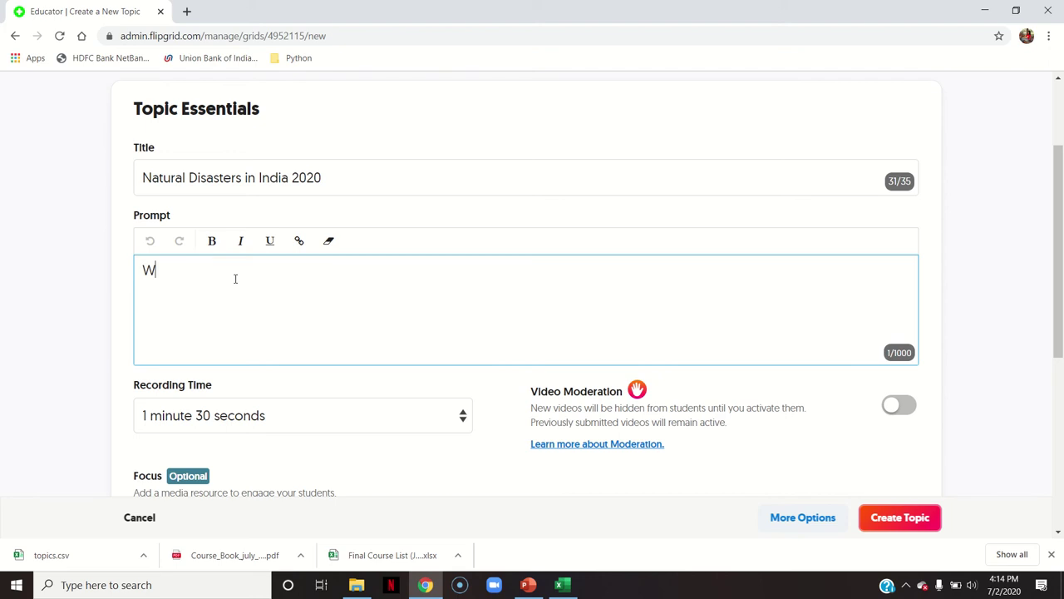
text(hty is the freque)
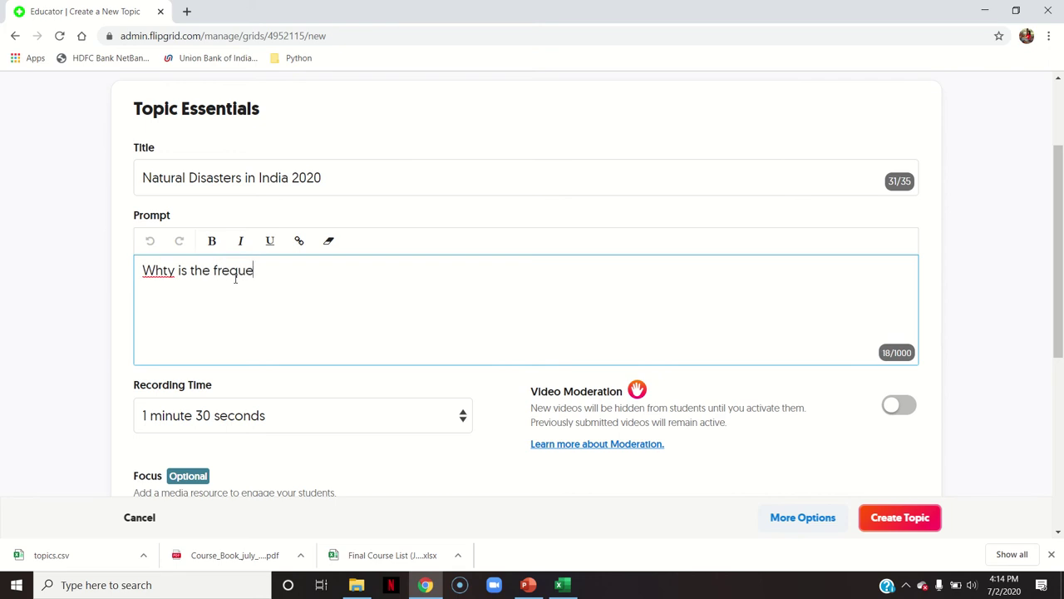
text(ncy of Disasters increaded in India?)
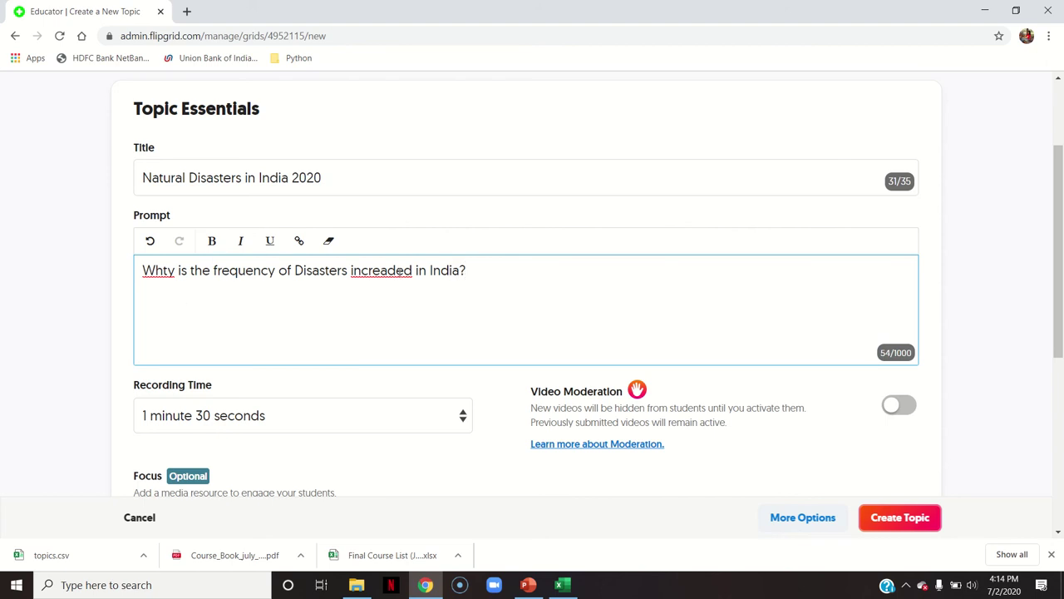
click(396, 270)
key(BackSpace)
text(s)
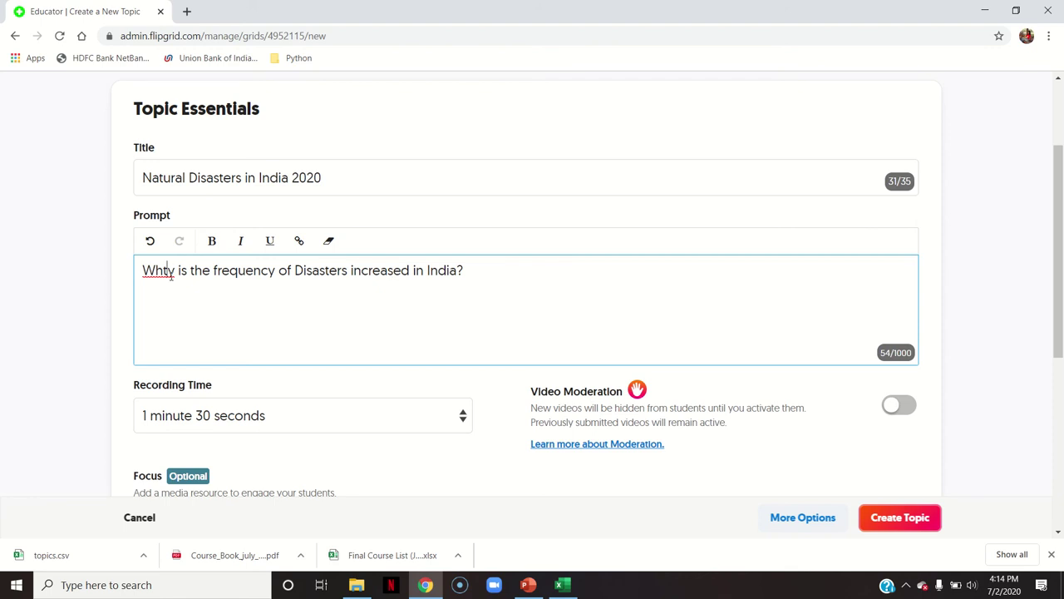
key(BackSpace)
scroll(1060, 357, down, 1)
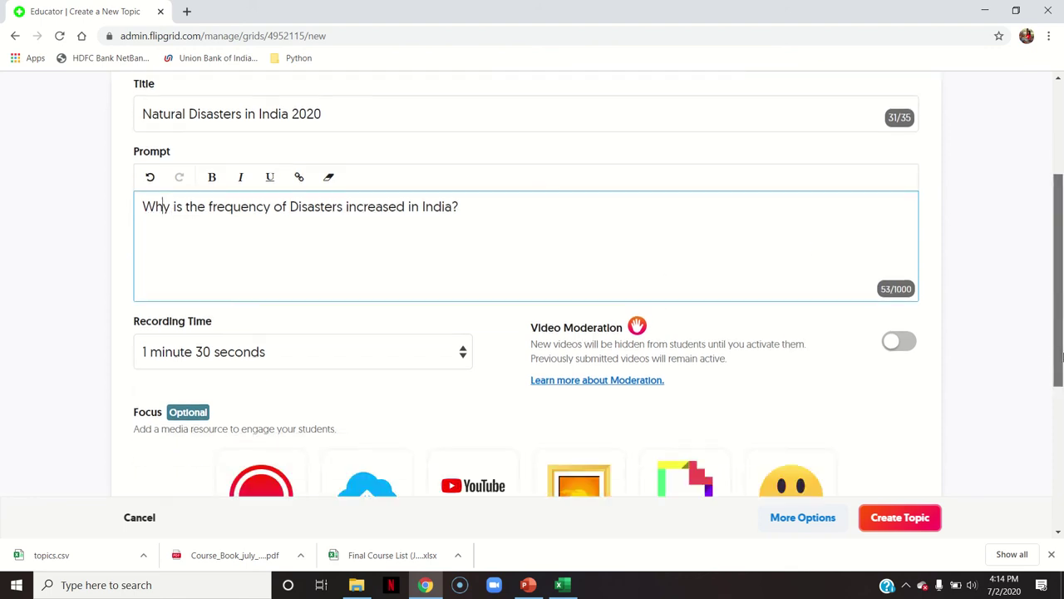
Choose 45 seconds as the Recording Time and scroll past the Focus options
scroll(1061, 357, down, 1)
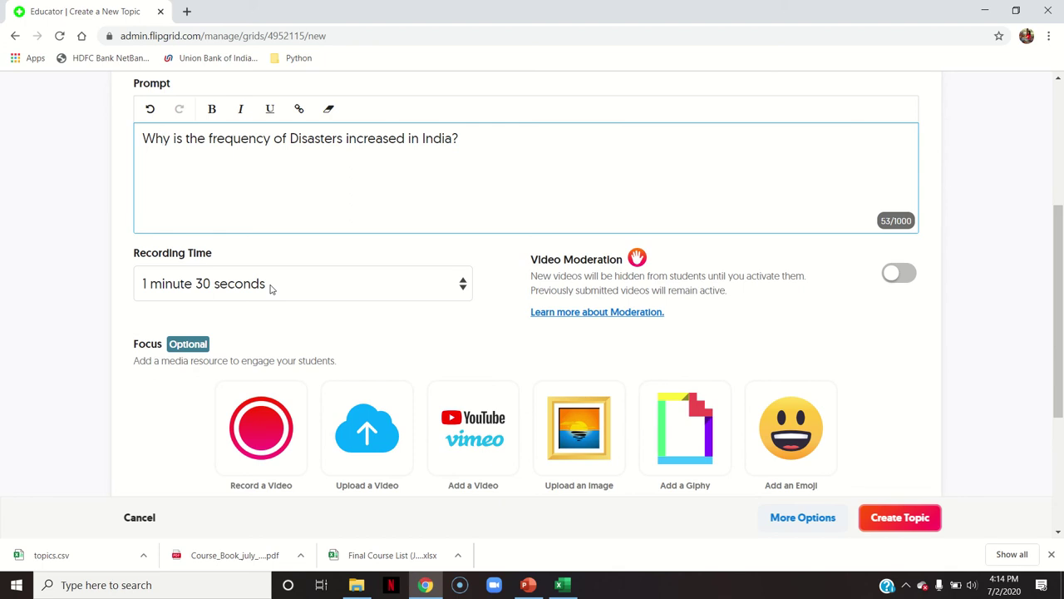
click(270, 289)
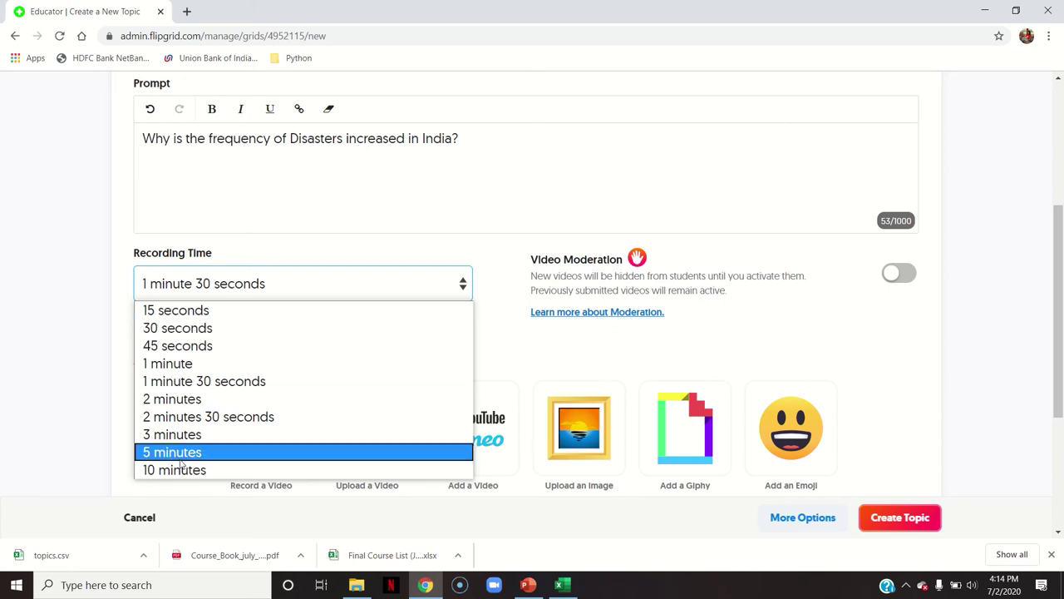
key(Down)
key(Down)
key(Down)
key(Down)
key(Down)
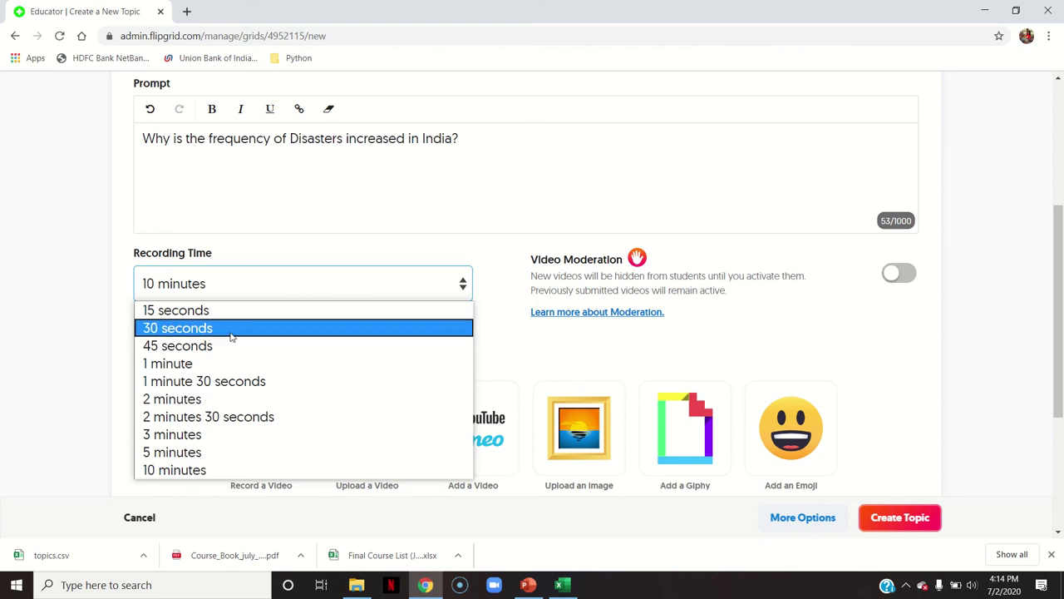
click(226, 352)
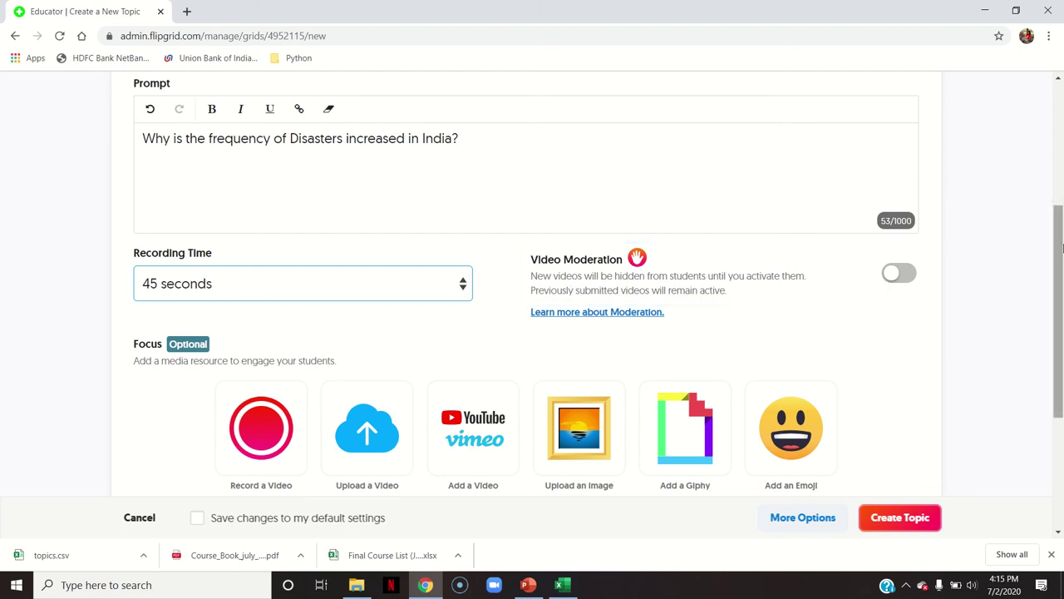
scroll(1062, 247, down, 2)
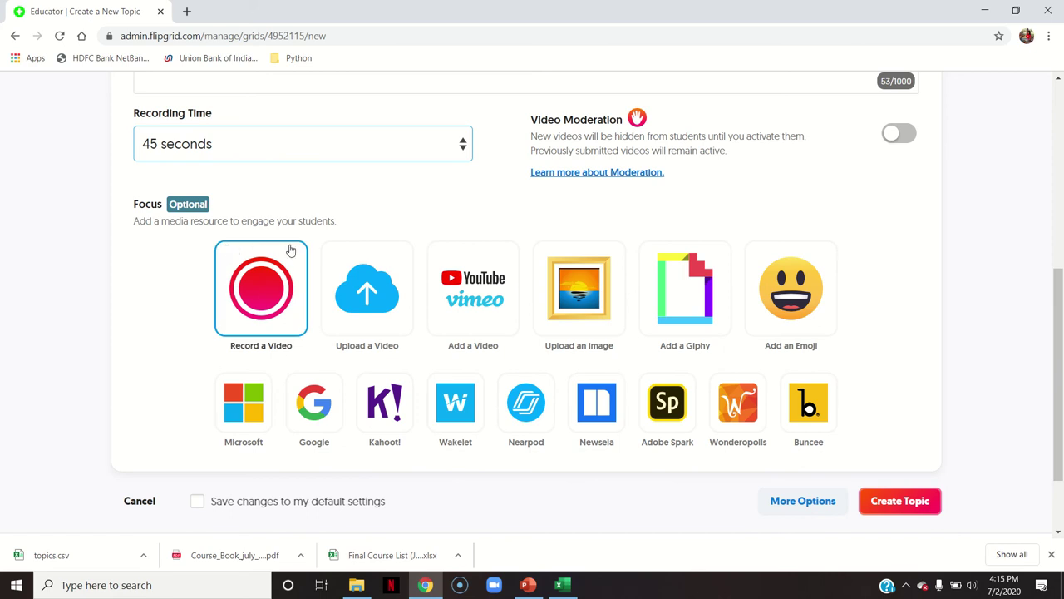
mouse_move(1056, 349)
mouse_down()
mouse_move(1062, 193)
mouse_move(1061, 349)
mouse_up()
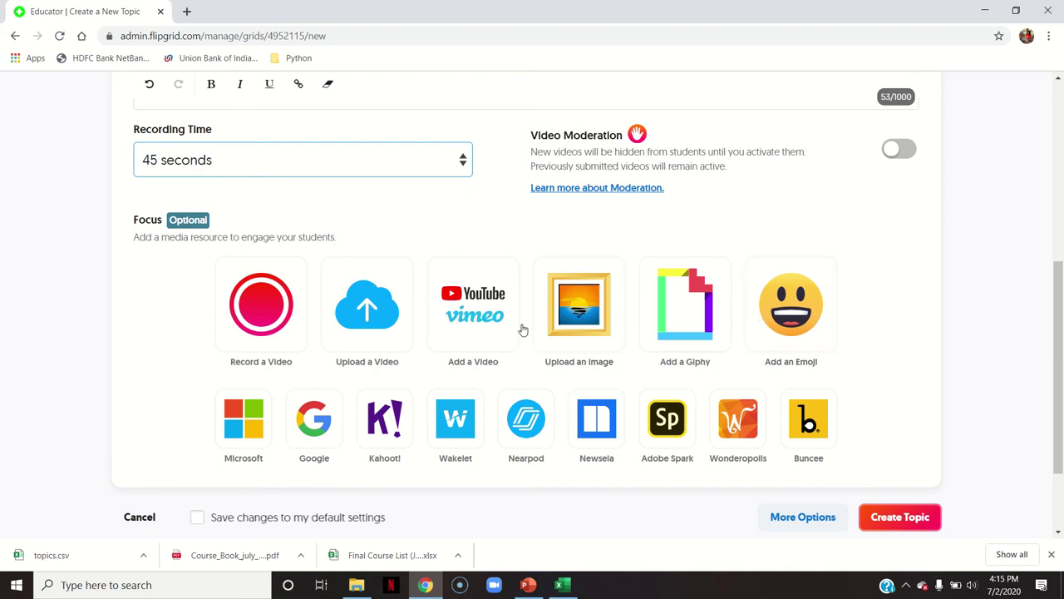
drag(1061, 405, 1062, 456)
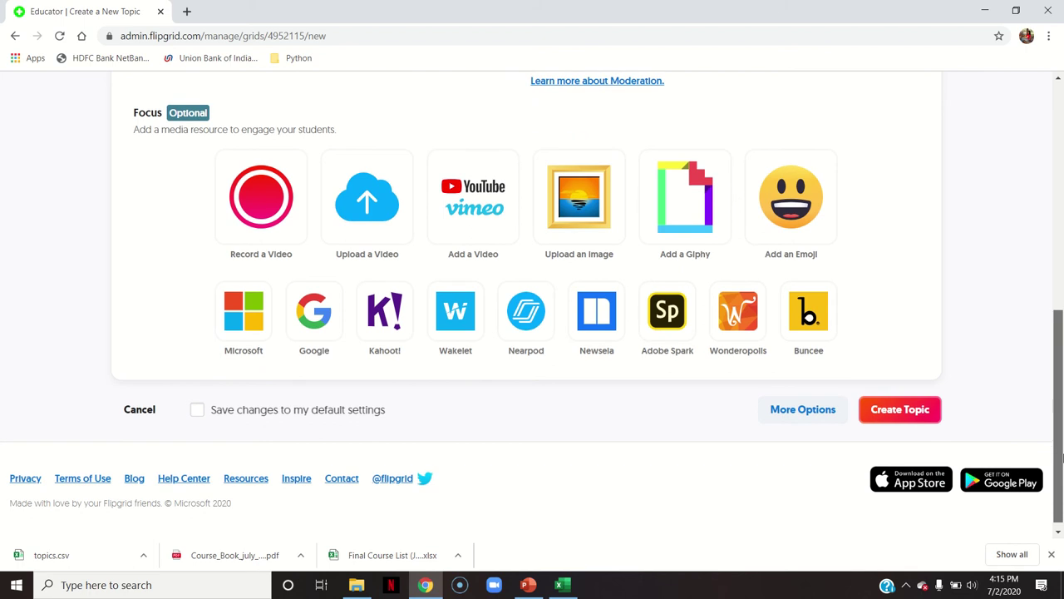
Create the Natural Disasters in India 2020 topic, copy its share link, and close the ready dialog
click(929, 417)
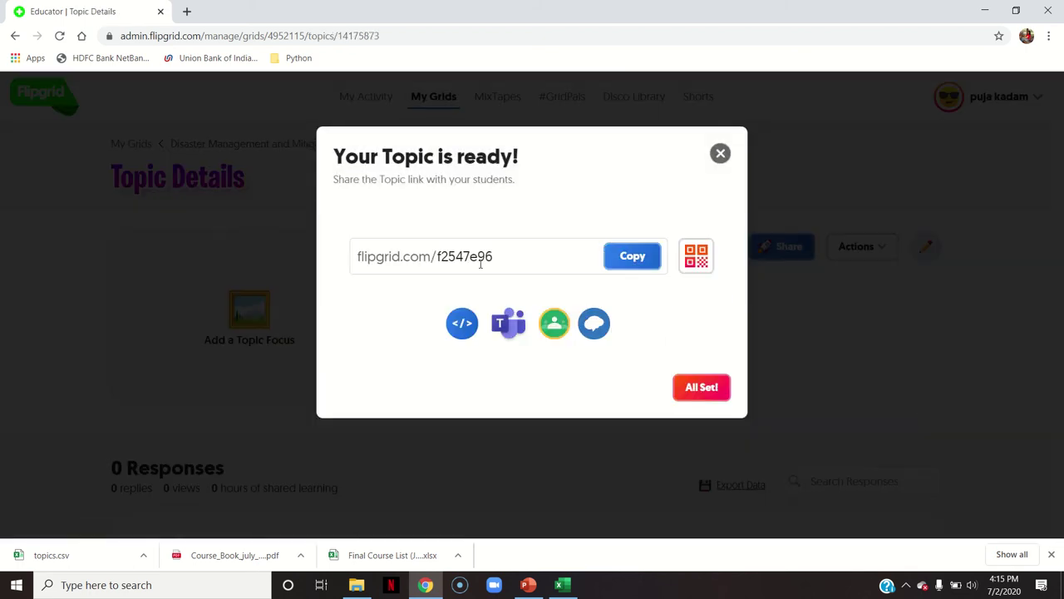
click(482, 263)
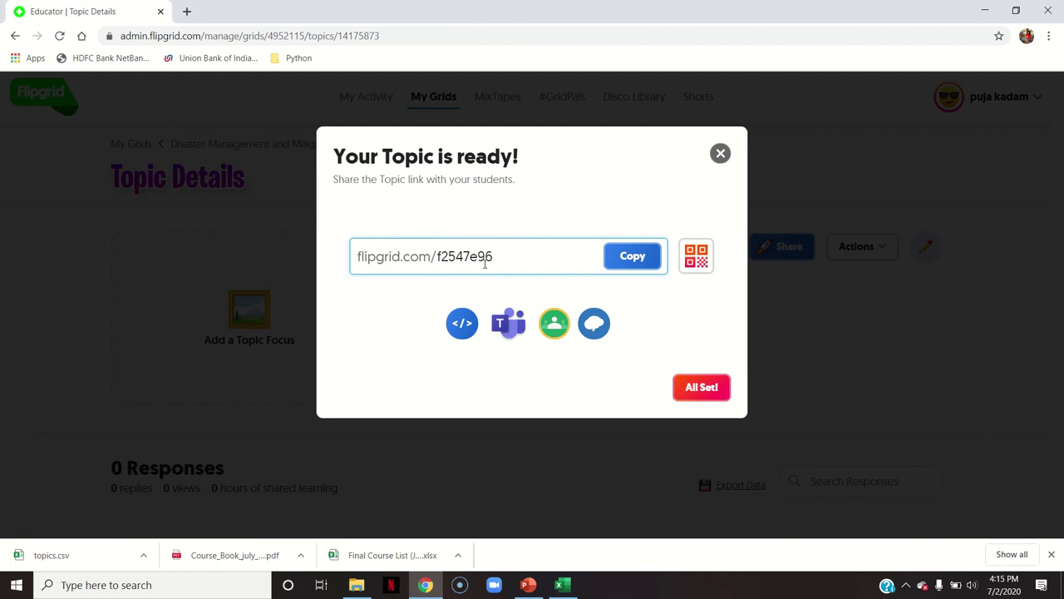
click(613, 261)
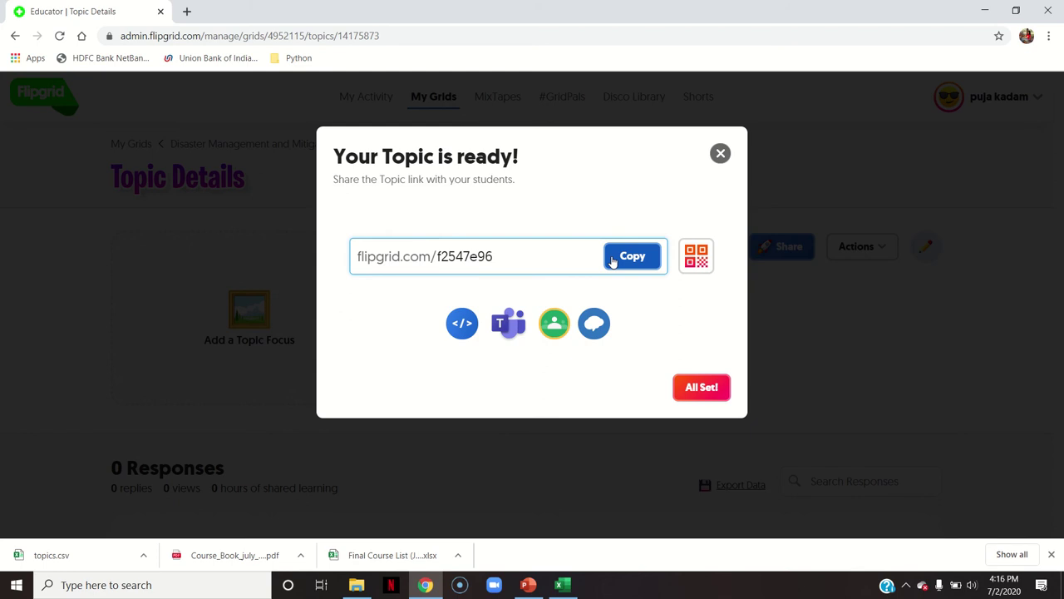
click(624, 259)
click(714, 391)
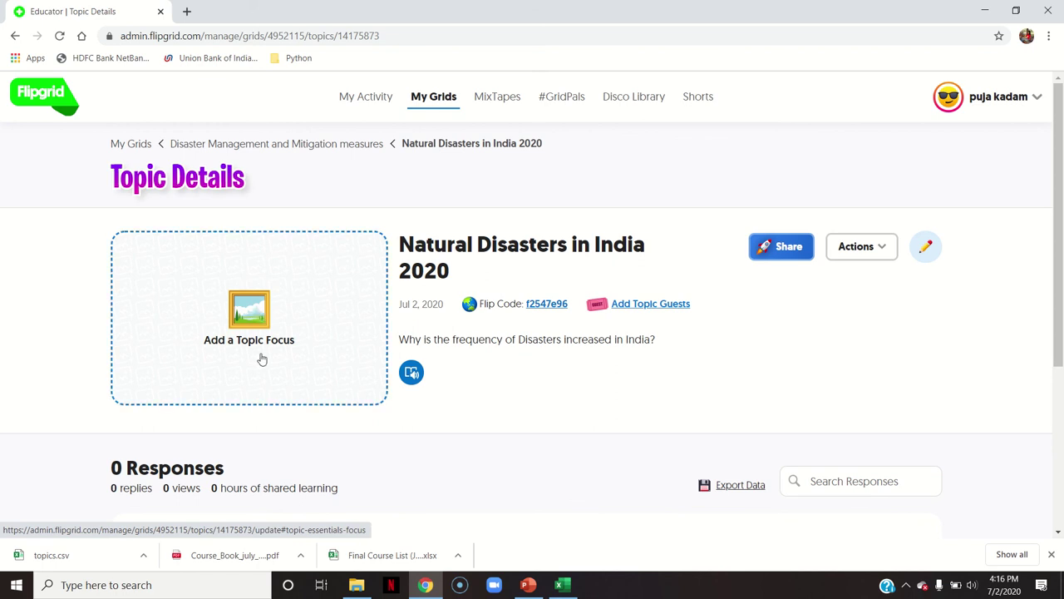
scroll(560, 309, down, 2)
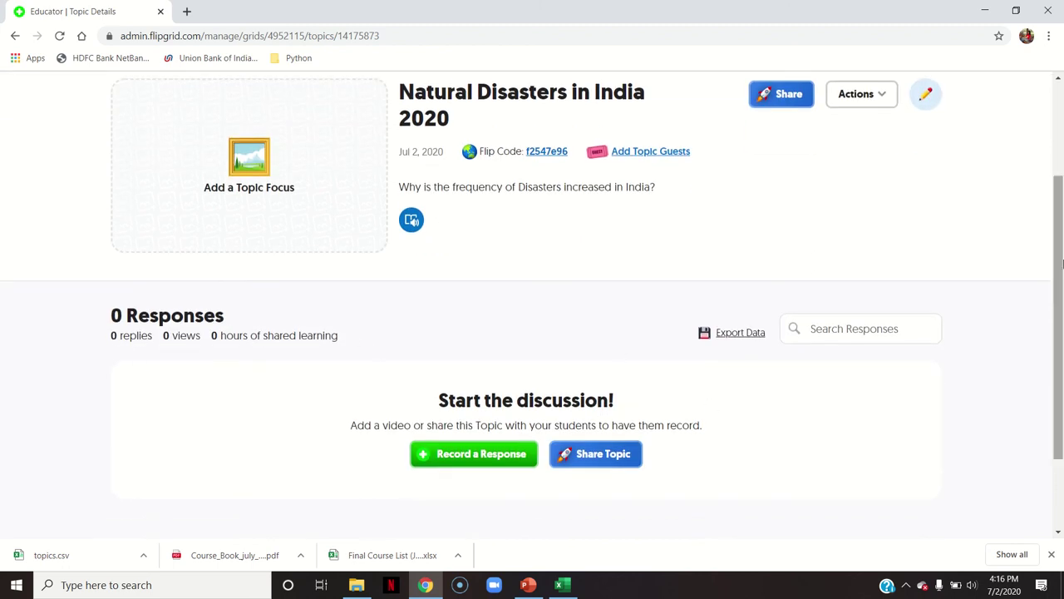
scroll(1062, 263, up, 2)
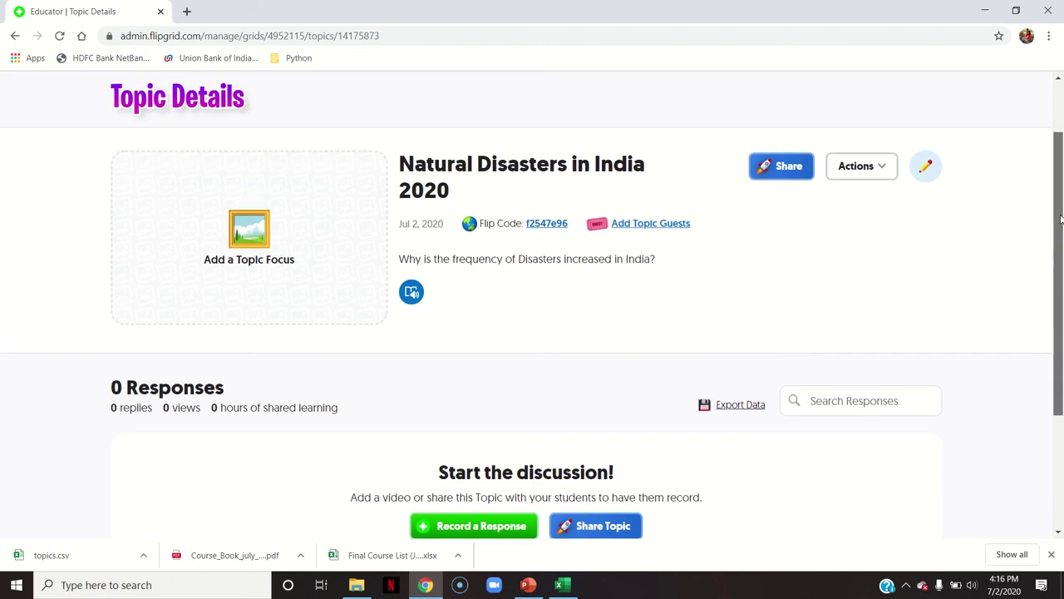
Copy the topic's share link from the Share dialog and close it
click(796, 213)
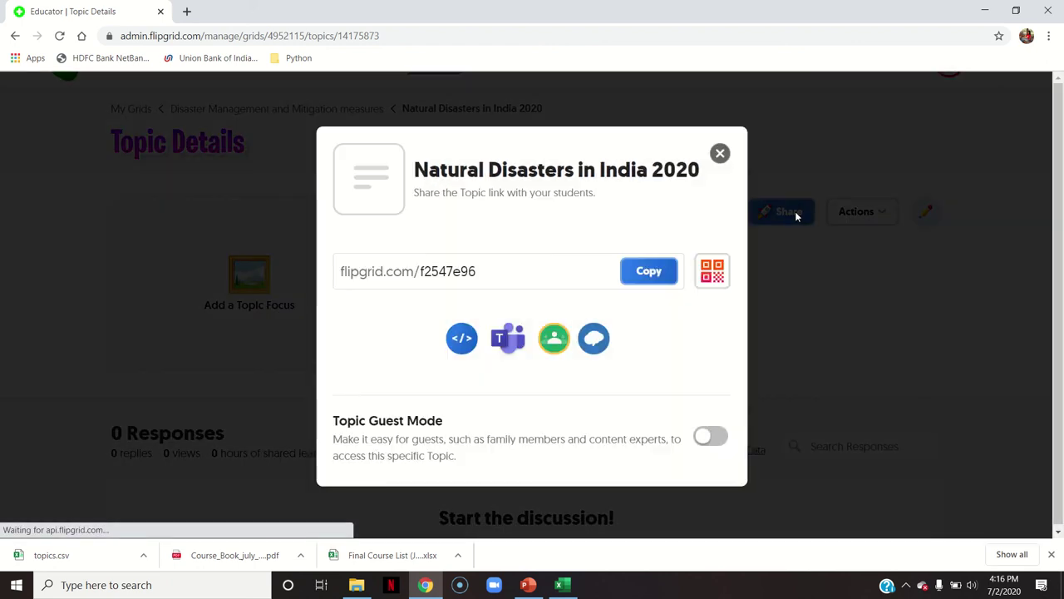
click(493, 283)
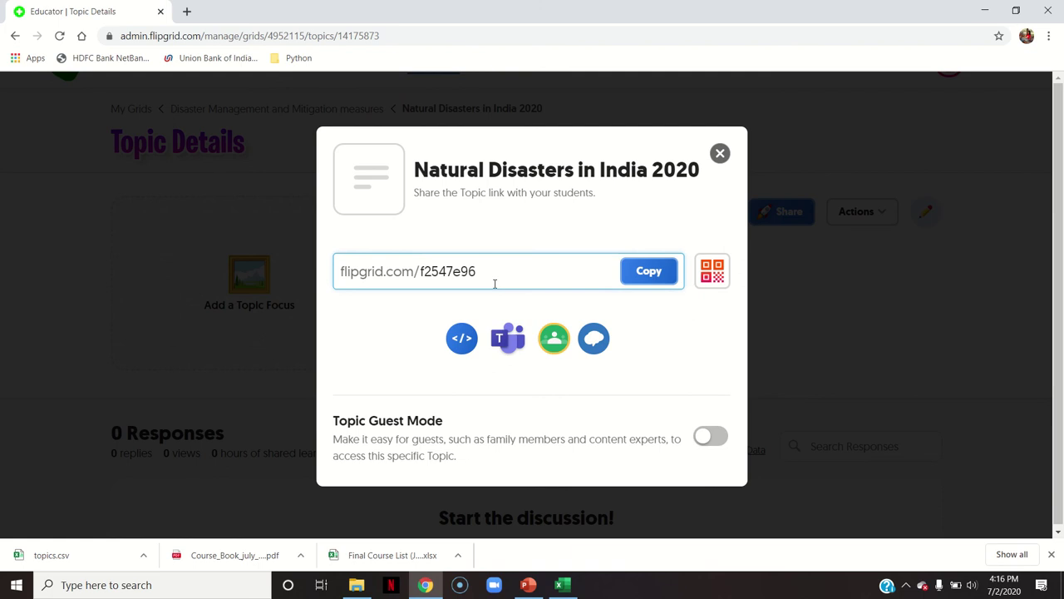
click(648, 274)
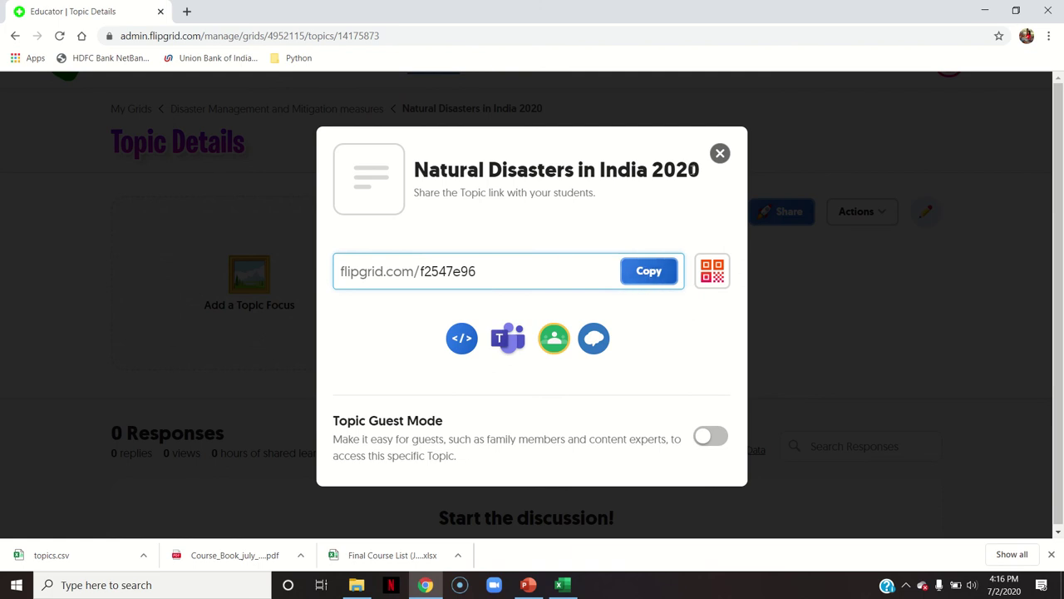
click(719, 153)
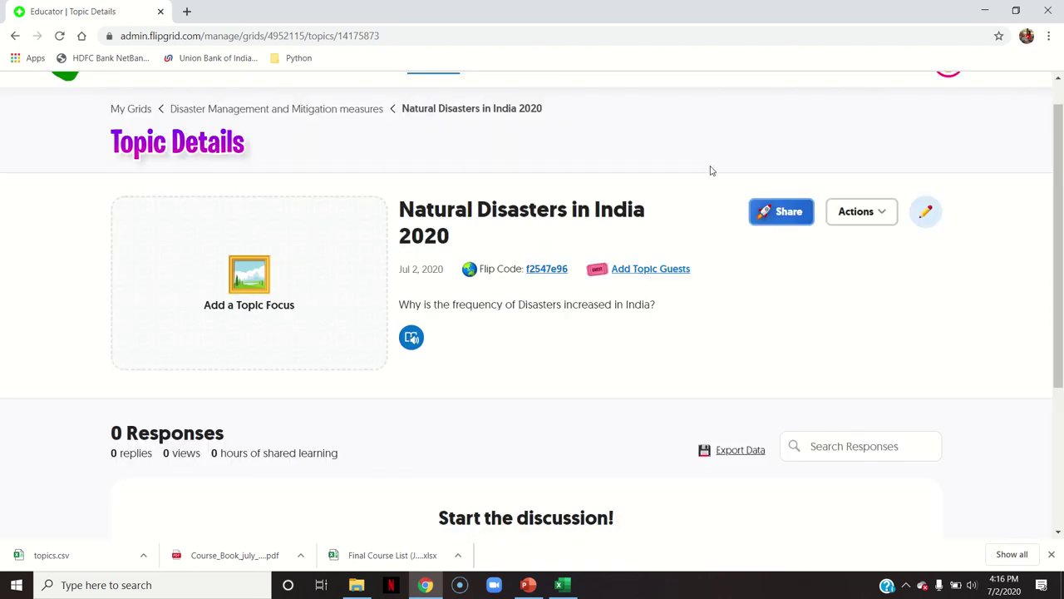
Open Edit Topic from Actions, go back unchanged, and reopen the Actions list
click(858, 214)
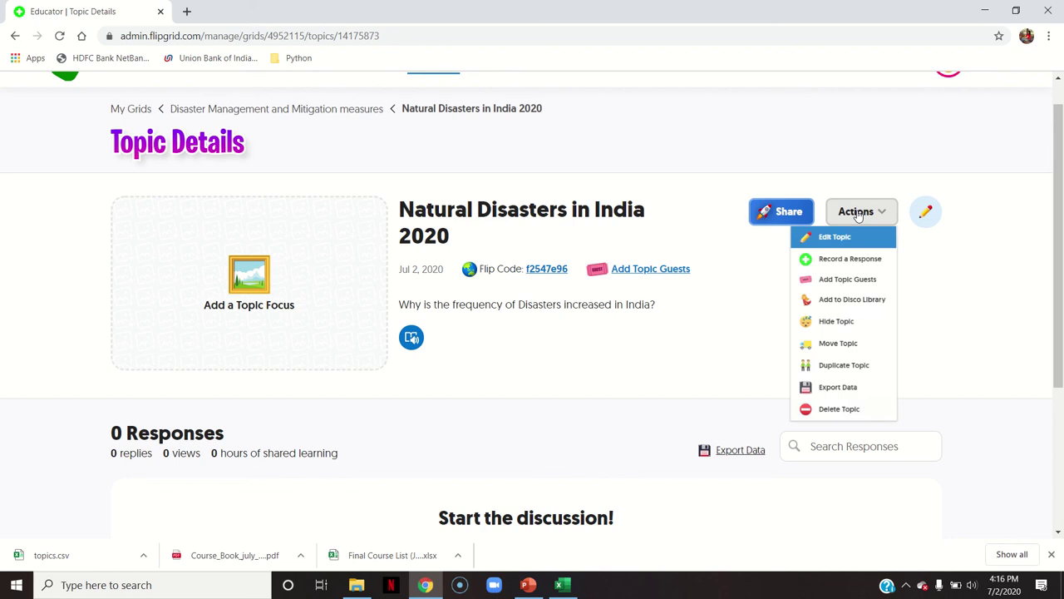
click(829, 241)
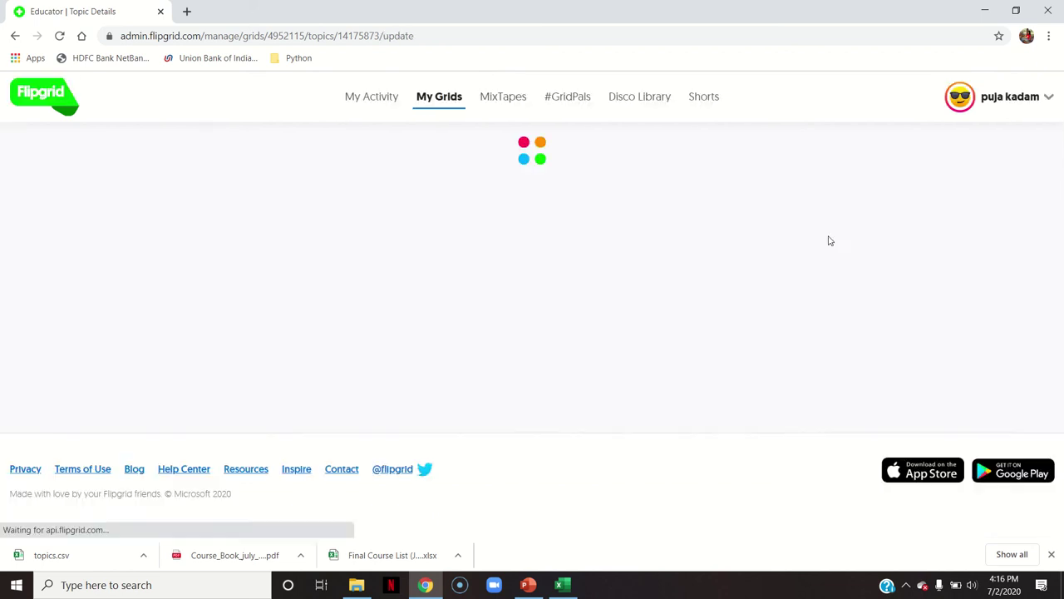
drag(1059, 169, 1049, 146)
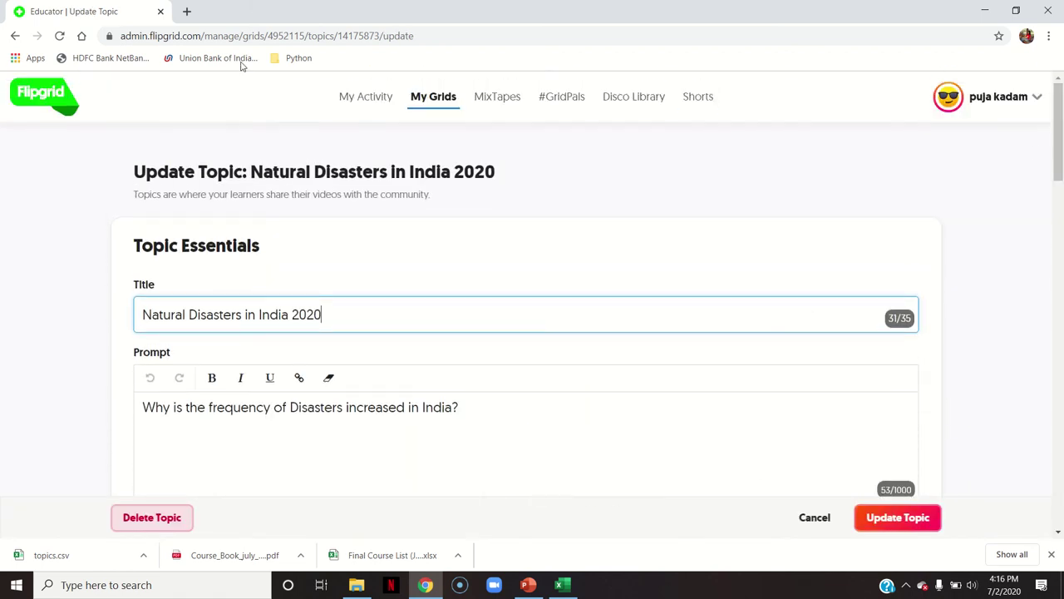
click(14, 35)
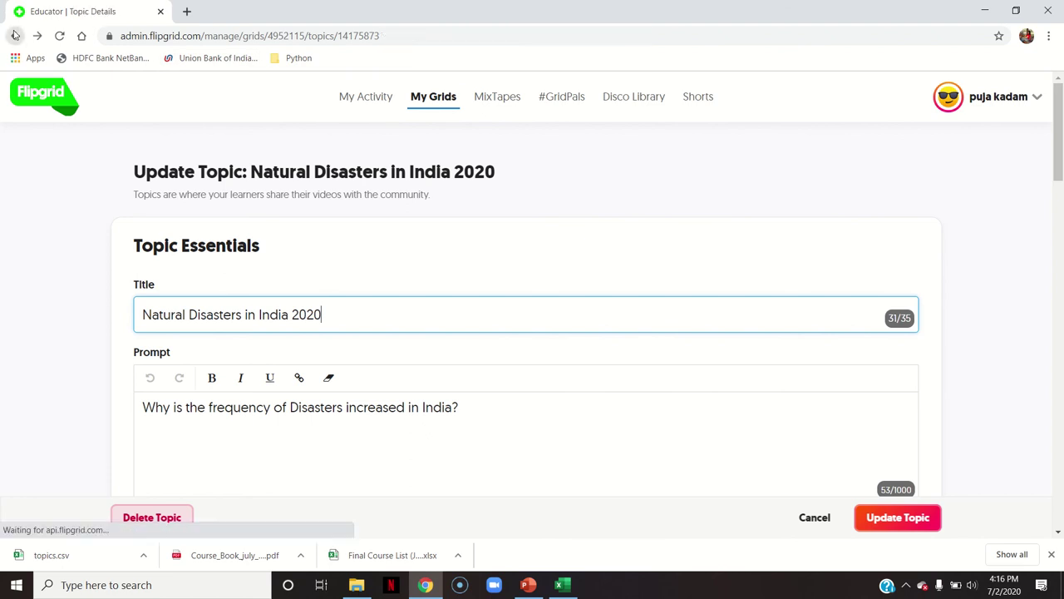
click(845, 218)
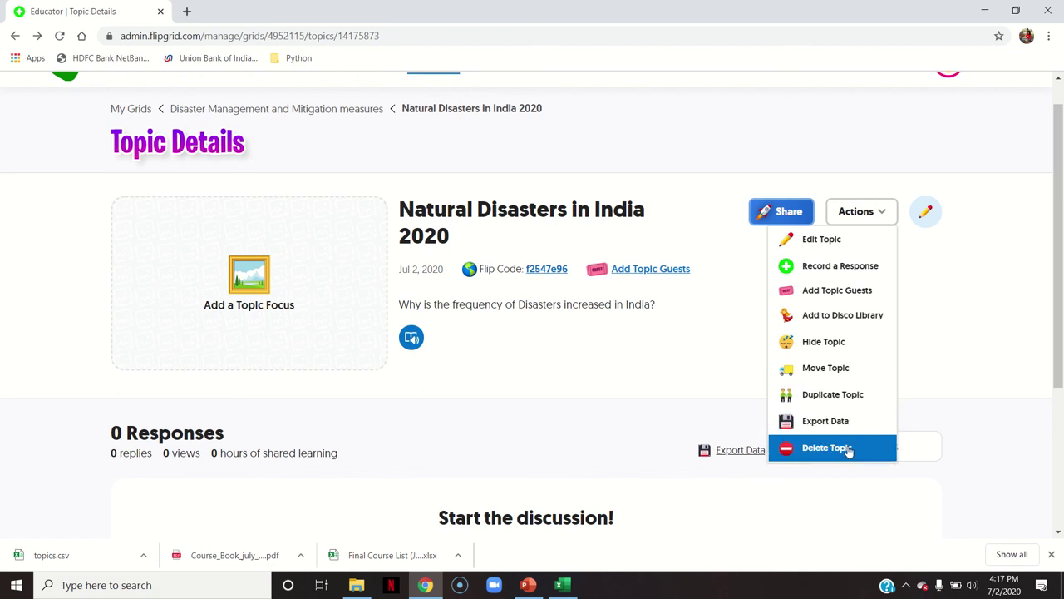
Exit Edit Topic without changes and go to the My Grids dashboard listing 3 grids
click(977, 244)
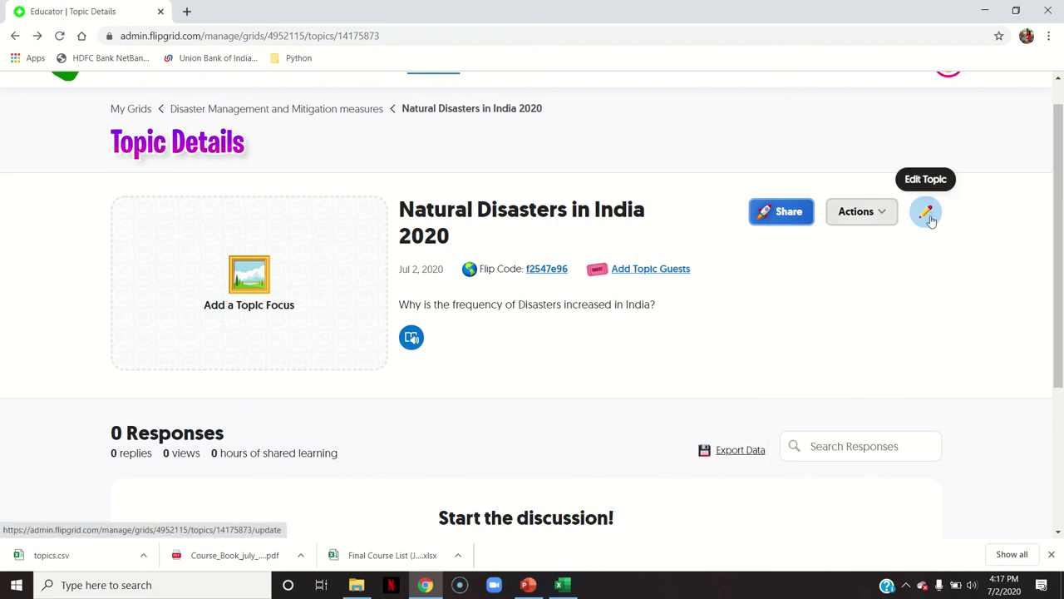
click(928, 214)
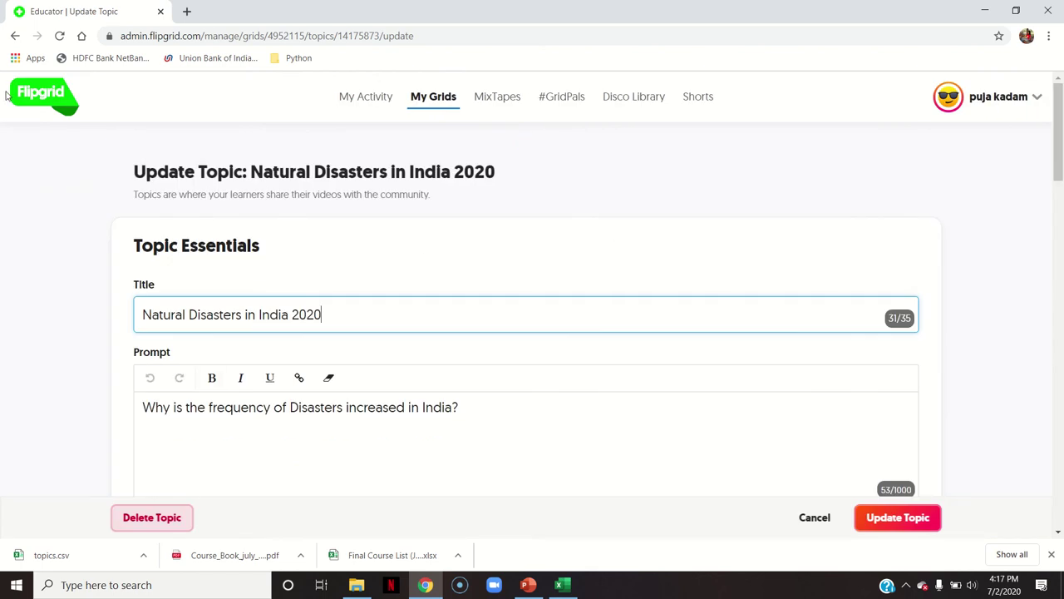
click(13, 36)
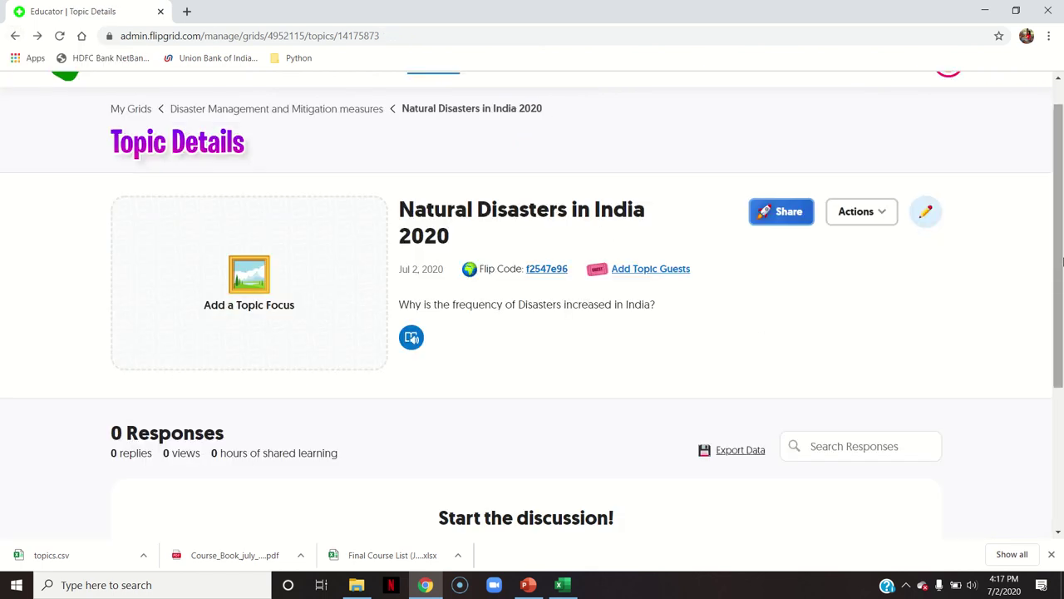
drag(1062, 262, 1063, 361)
scroll(1062, 360, up, 3)
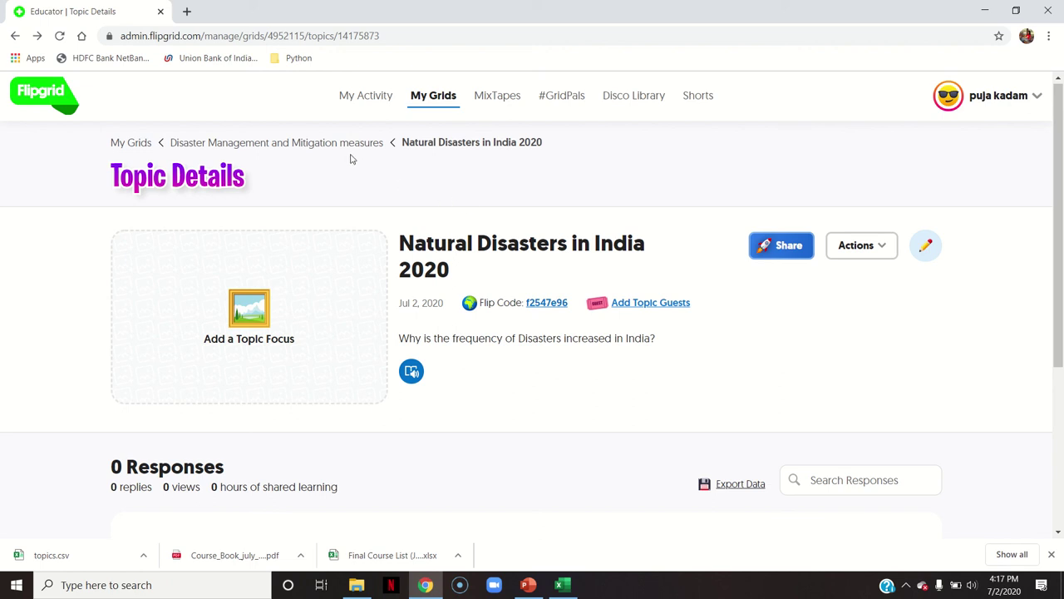
click(115, 144)
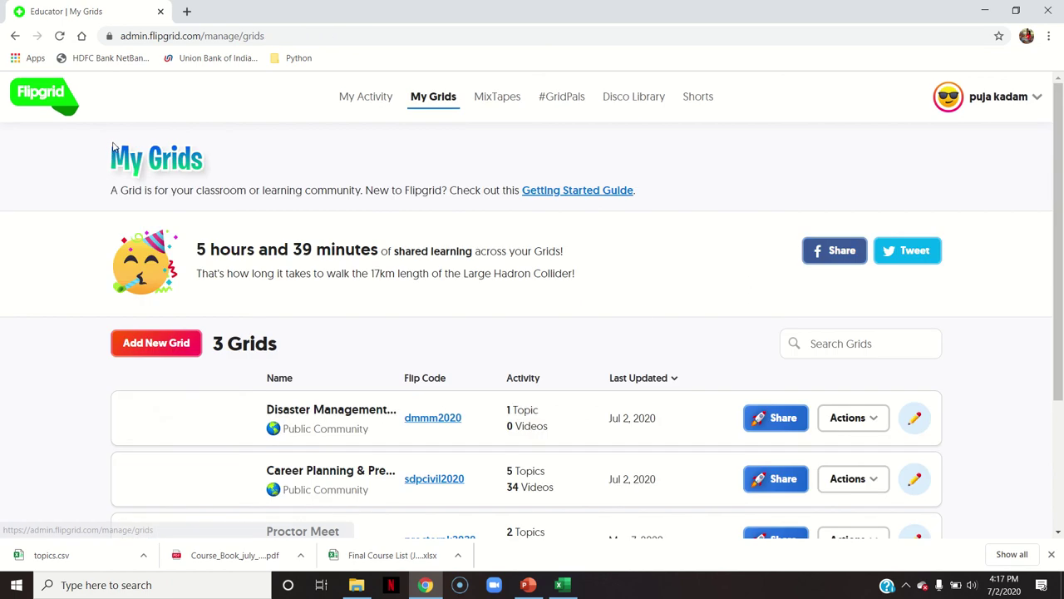
Via Actions > Edit Grid, set the Disaster Management grid's cover to the Nature clownfish image
scroll(1062, 275, down, 3)
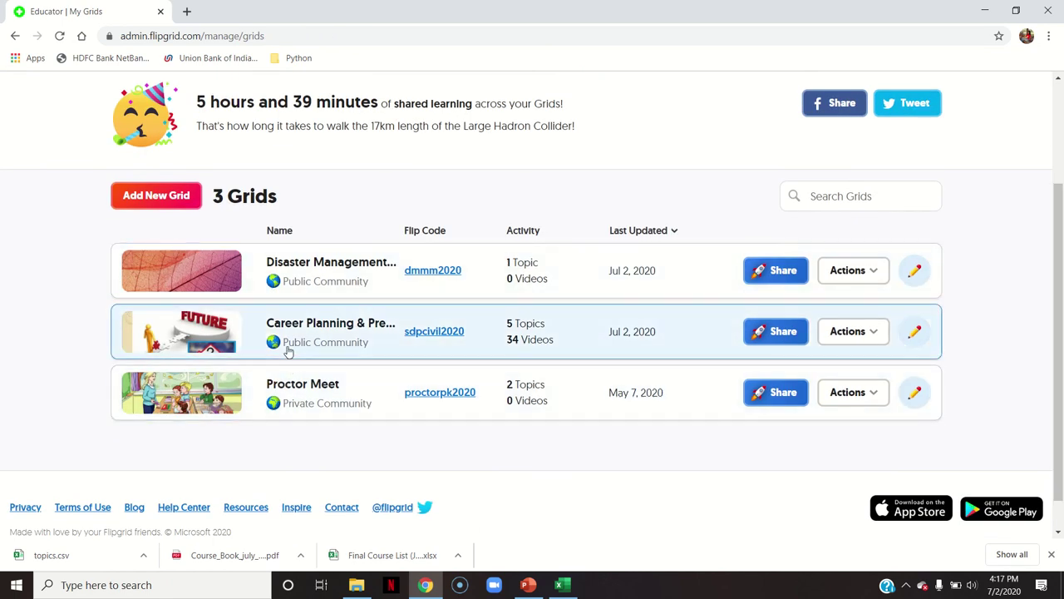
click(328, 275)
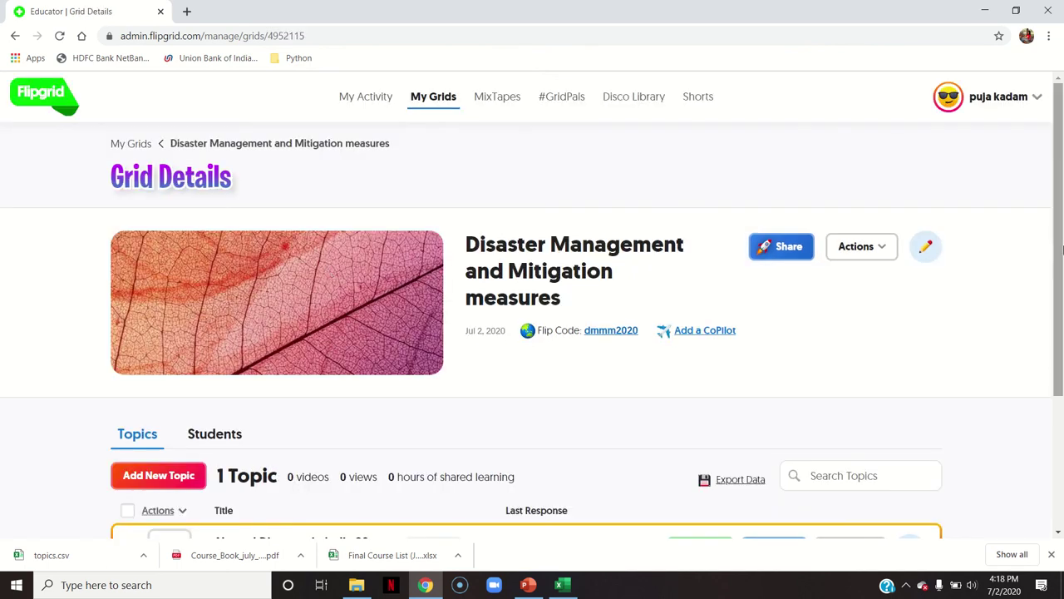
click(883, 249)
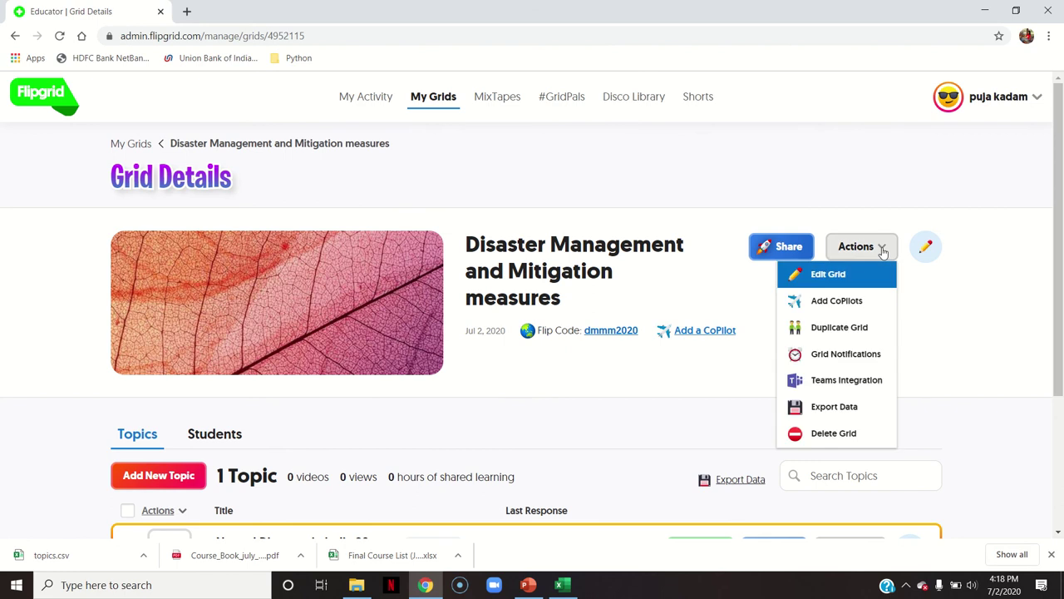
click(874, 275)
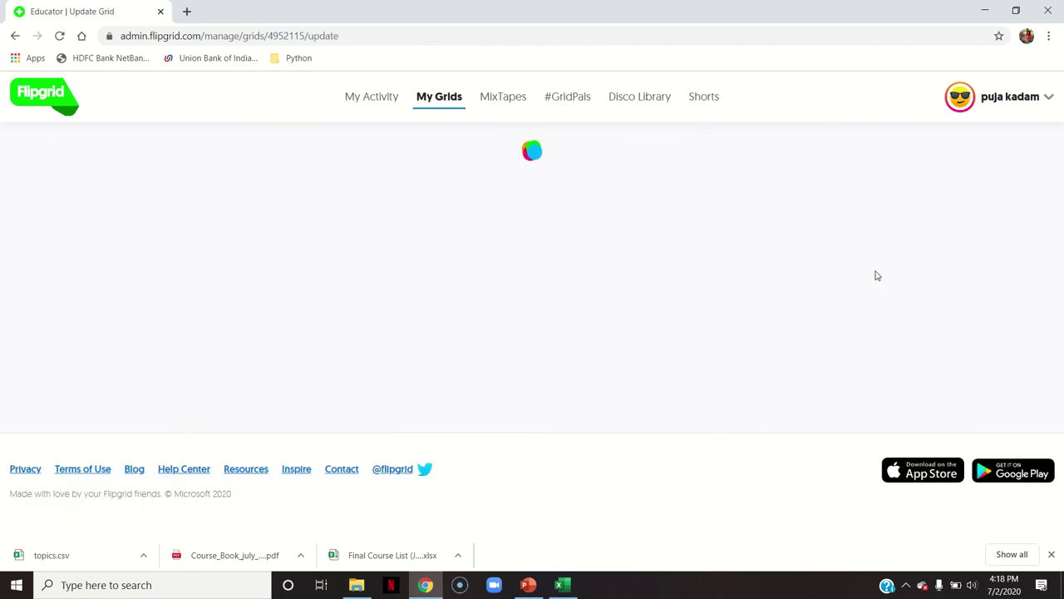
scroll(1060, 197, down, 3)
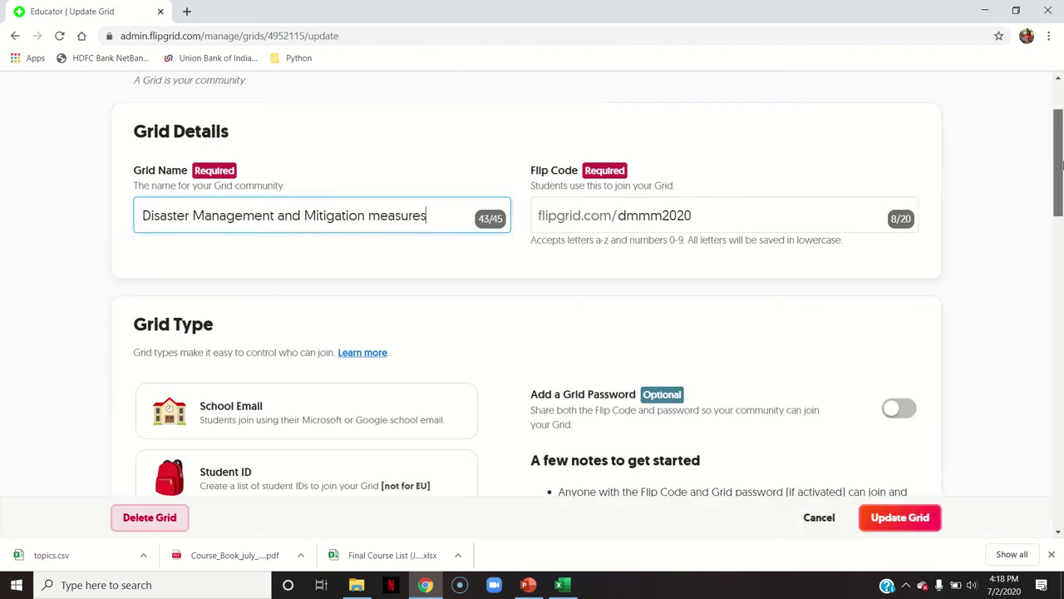
drag(1061, 198, 1040, 444)
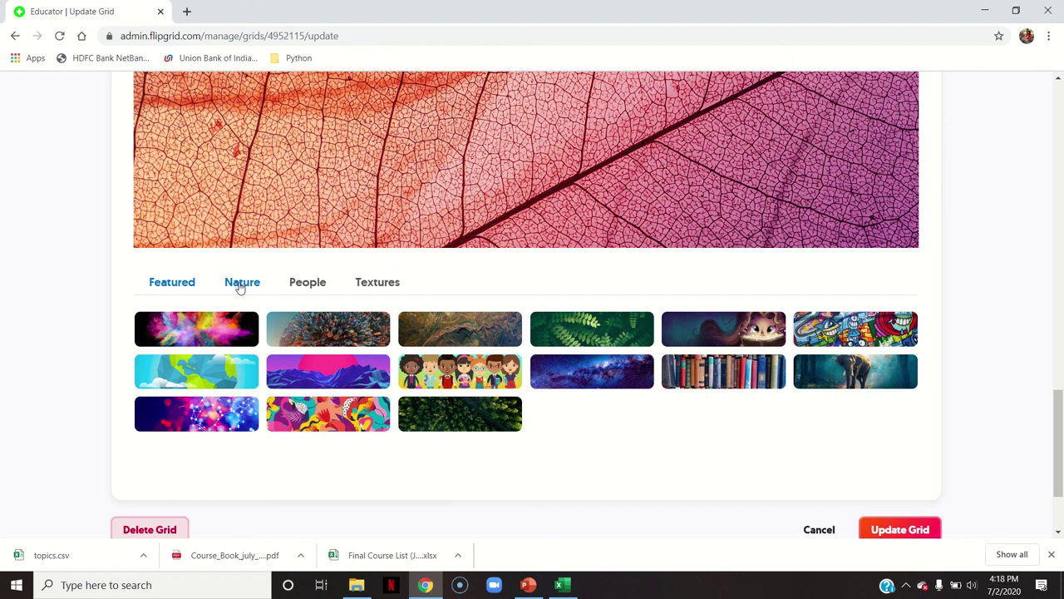
click(239, 285)
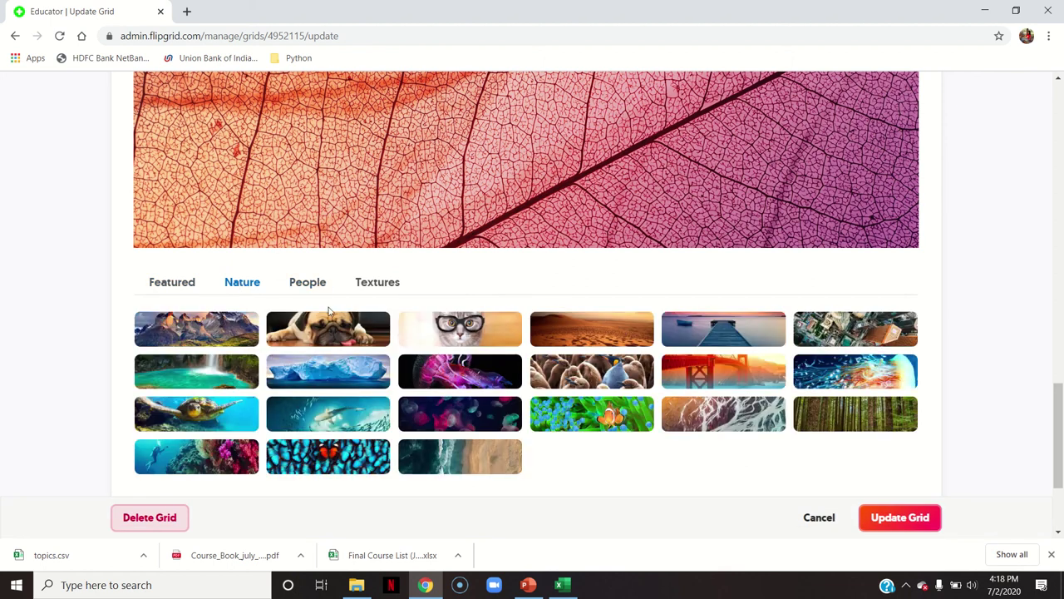
click(586, 409)
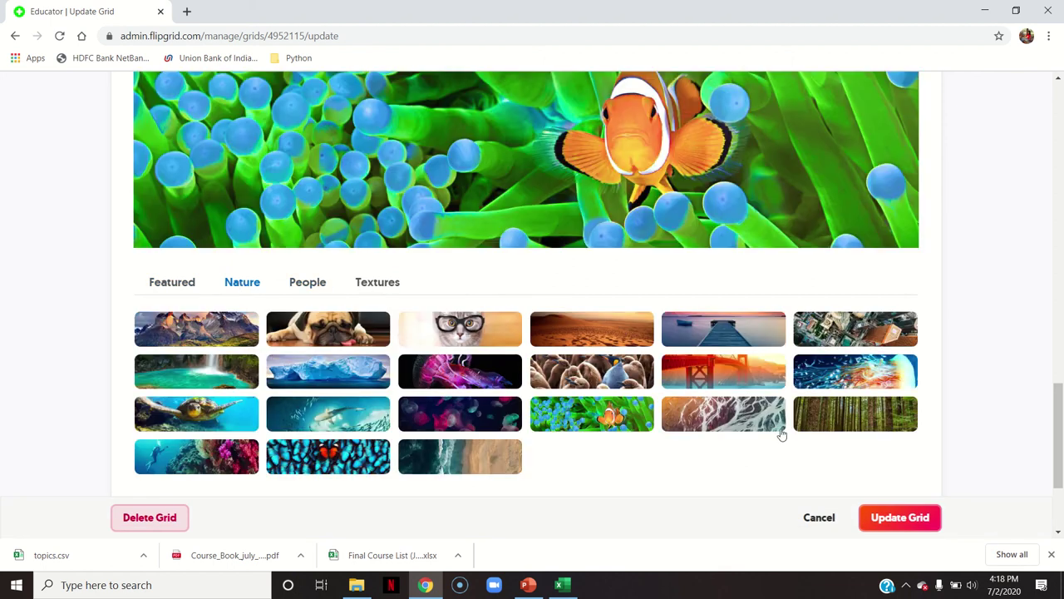
click(884, 519)
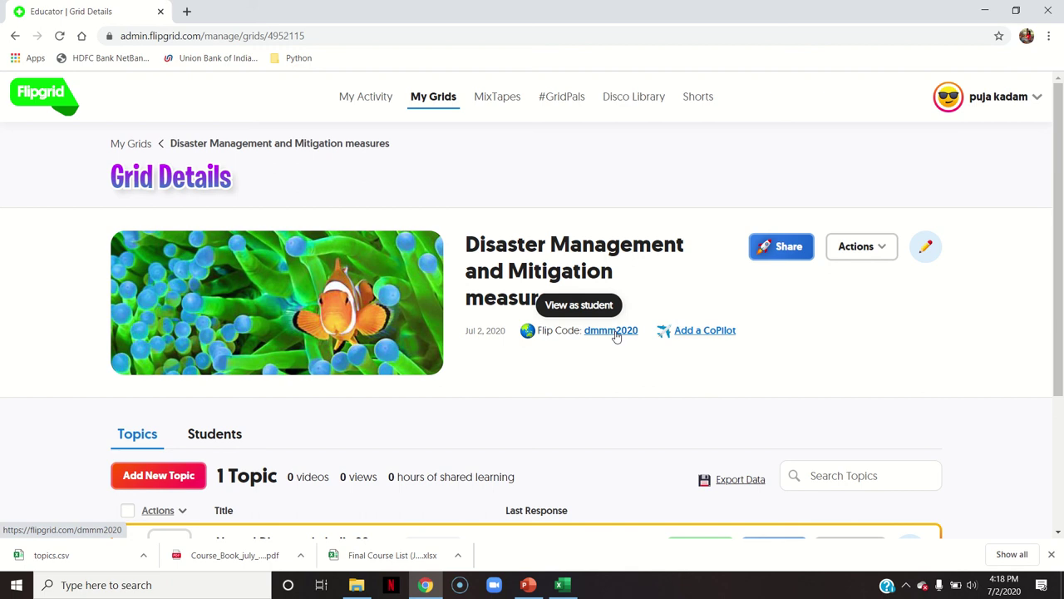
click(615, 333)
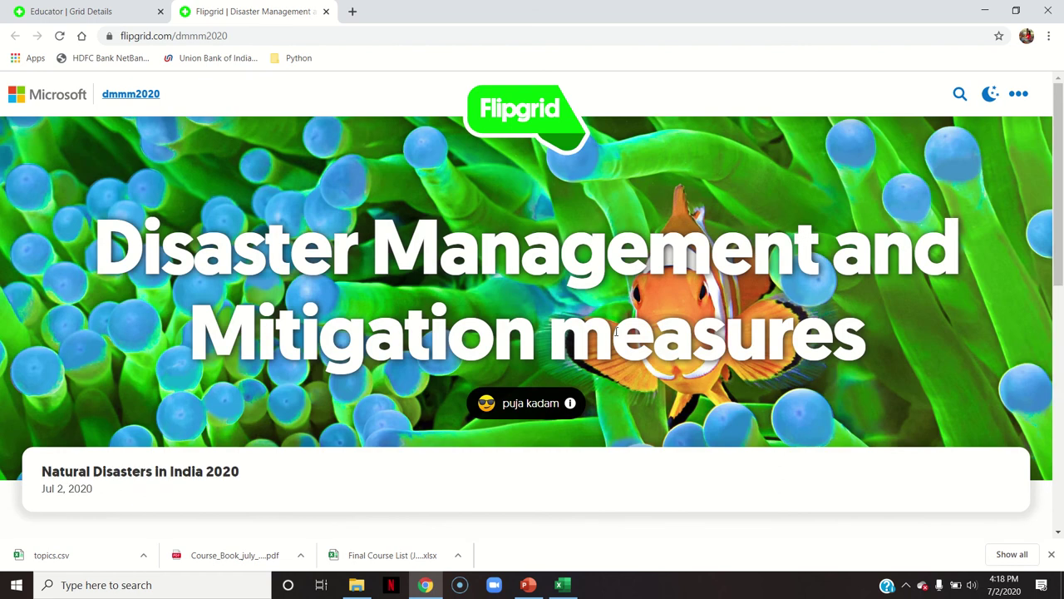
drag(1058, 191, 1062, 274)
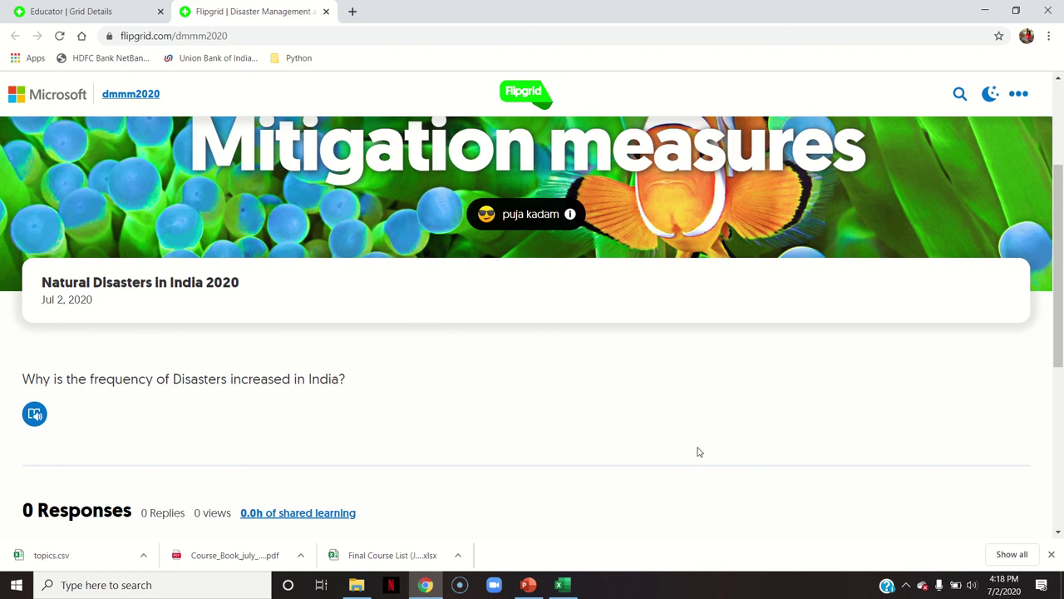
scroll(769, 420, down, 3)
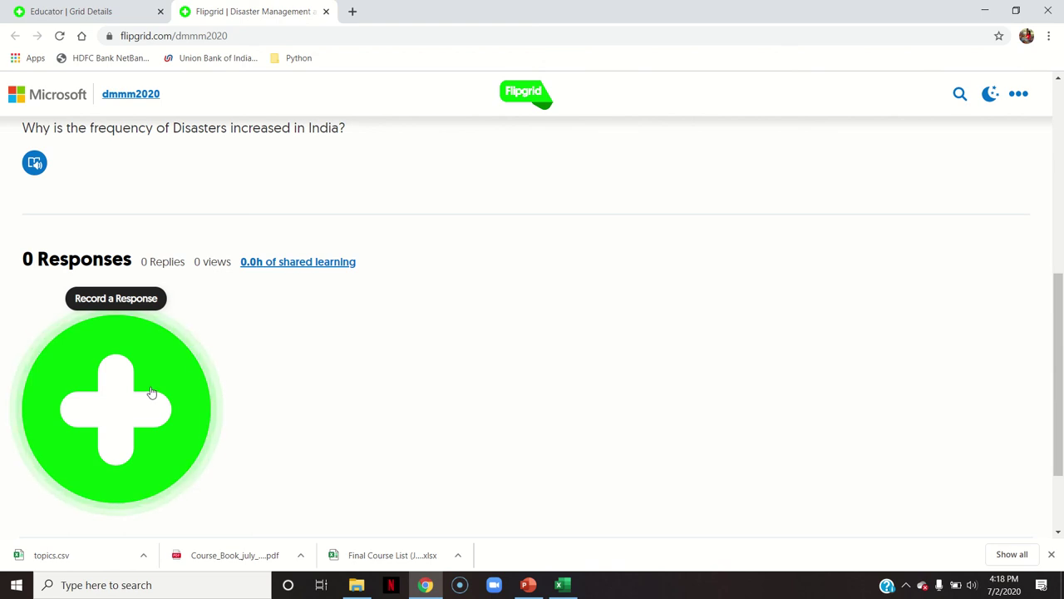
scroll(1049, 250, up, 5)
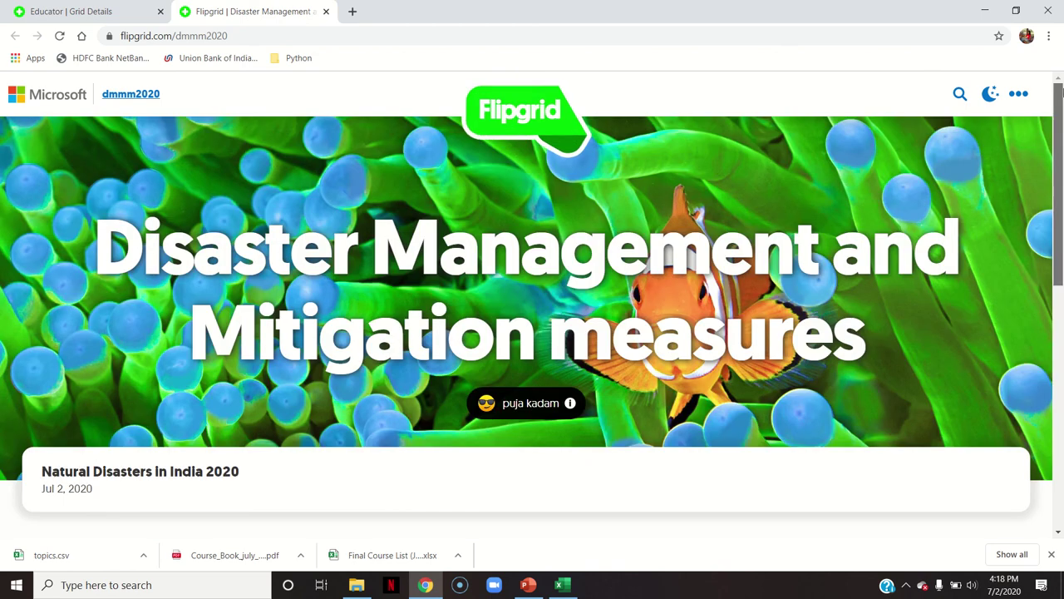
click(111, 8)
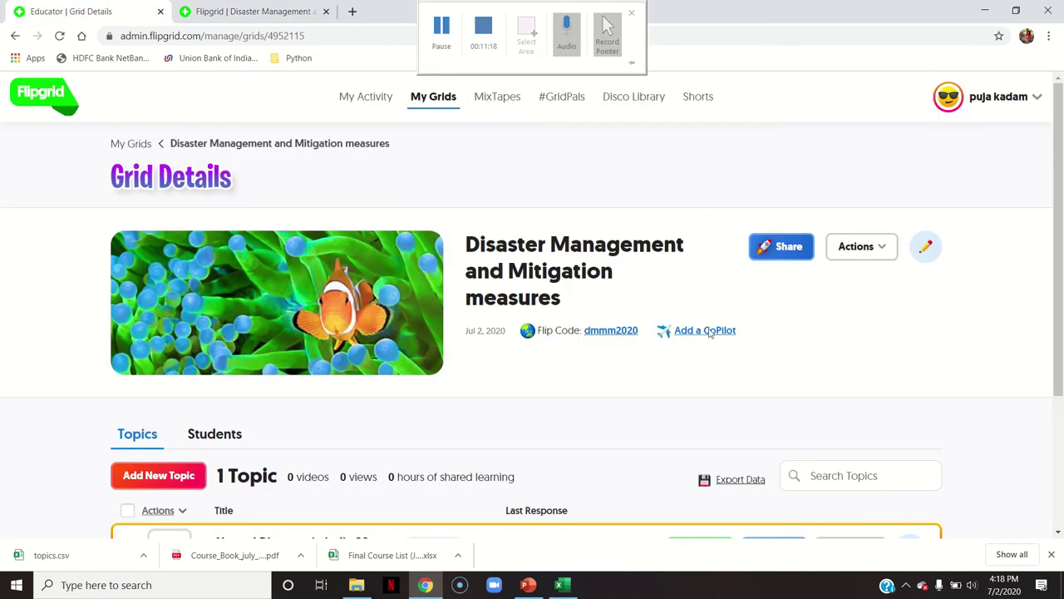
Check Add CoPilots and Grid Notifications without changes, then export topic data as topics (1).csv
click(870, 250)
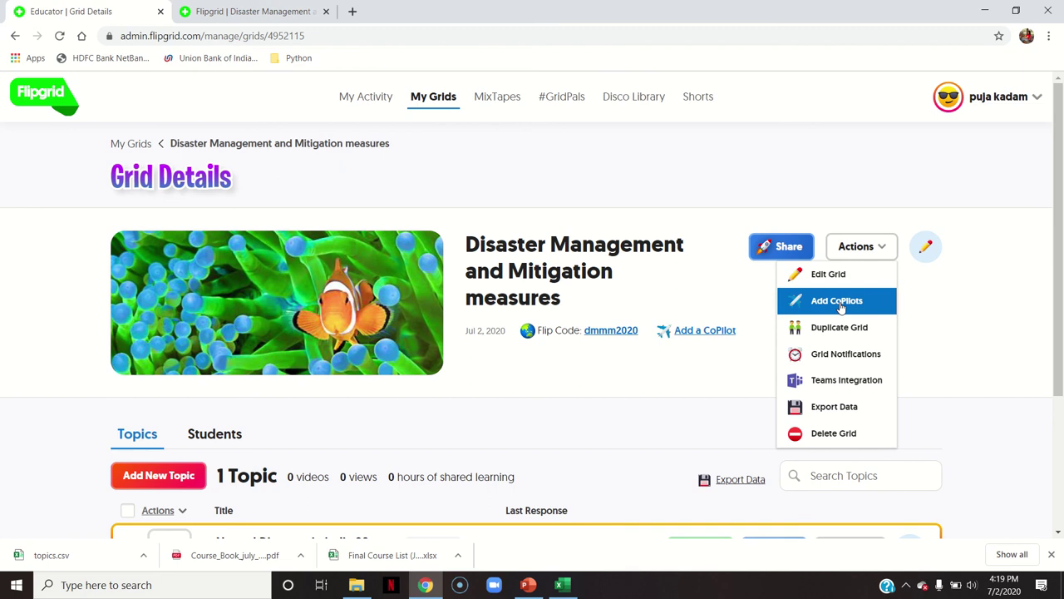
click(840, 301)
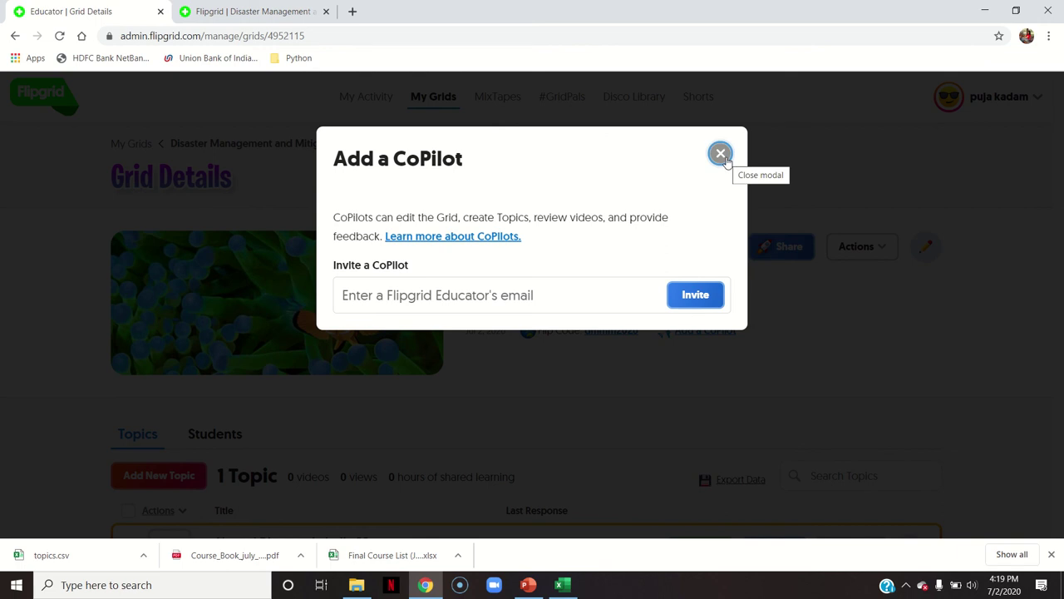
click(721, 153)
click(856, 246)
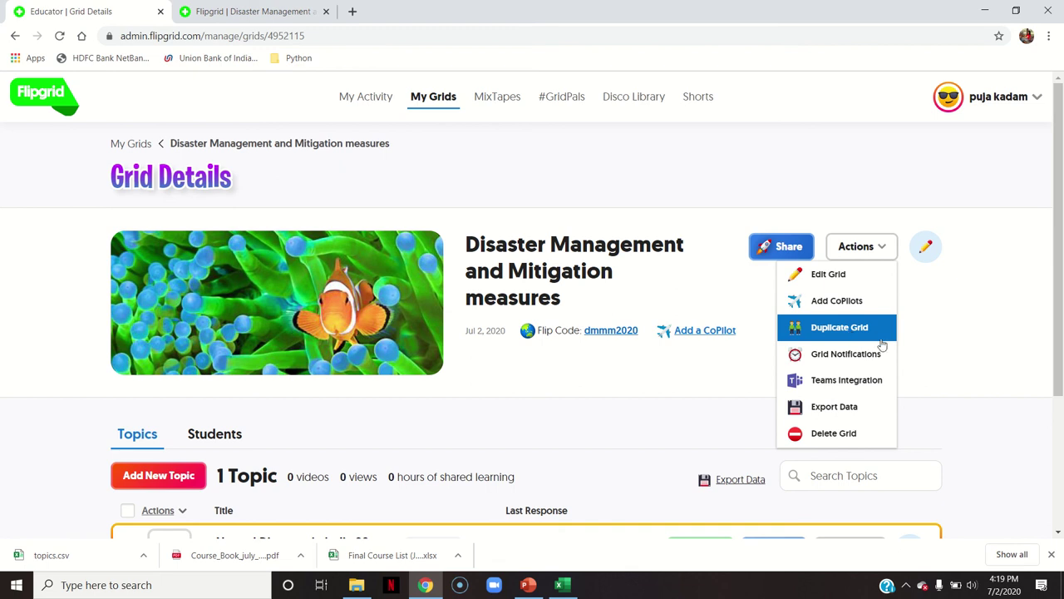
click(883, 354)
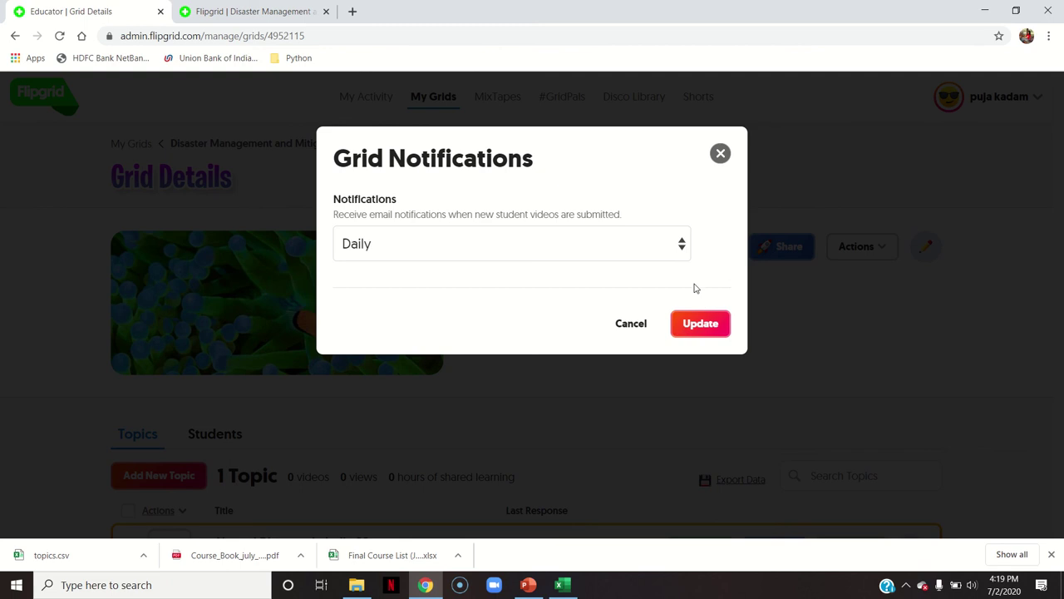
click(629, 253)
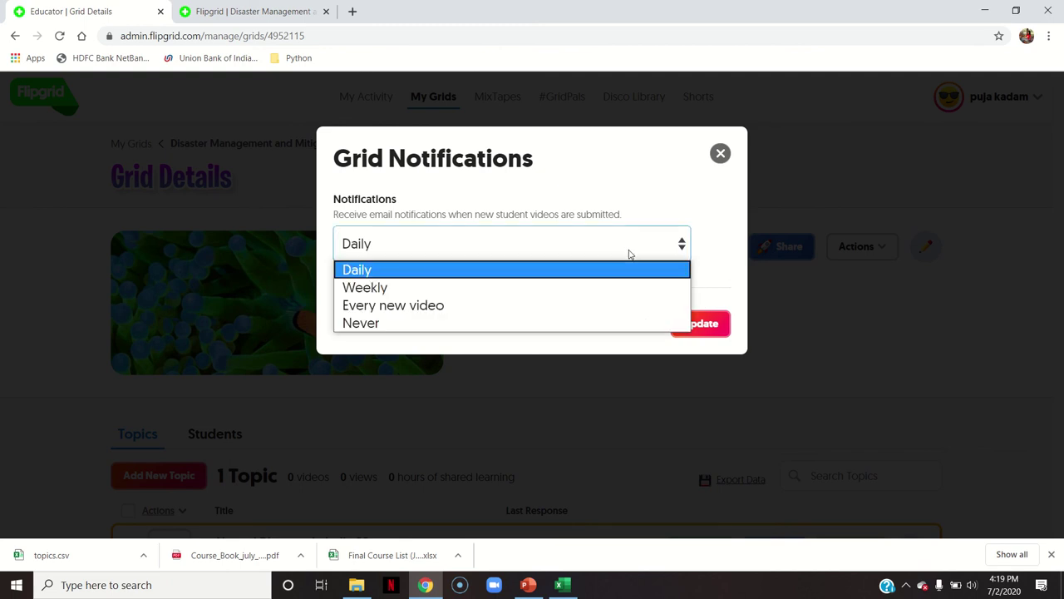
click(720, 153)
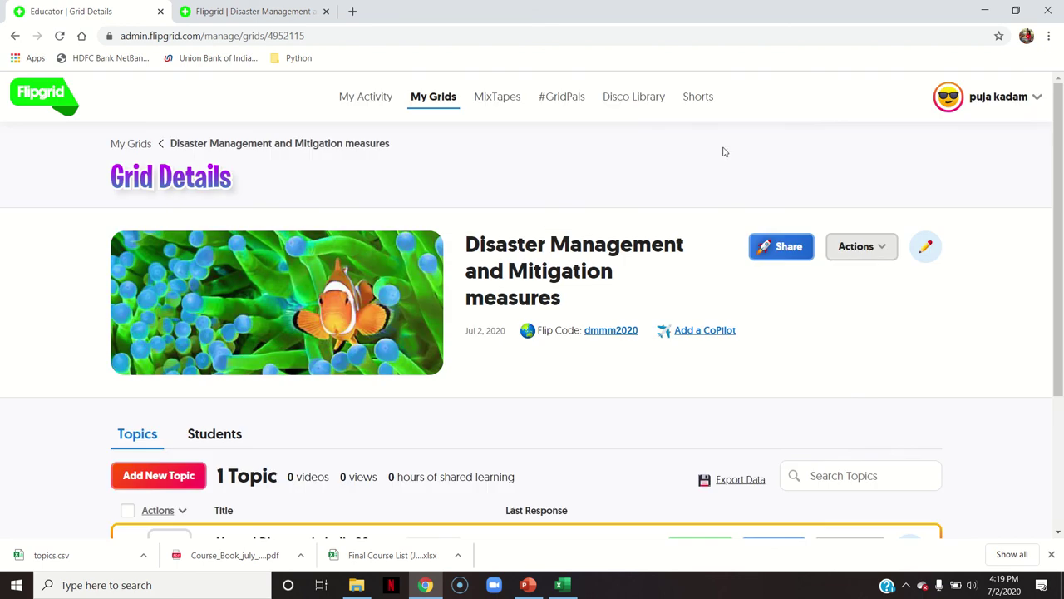
click(863, 252)
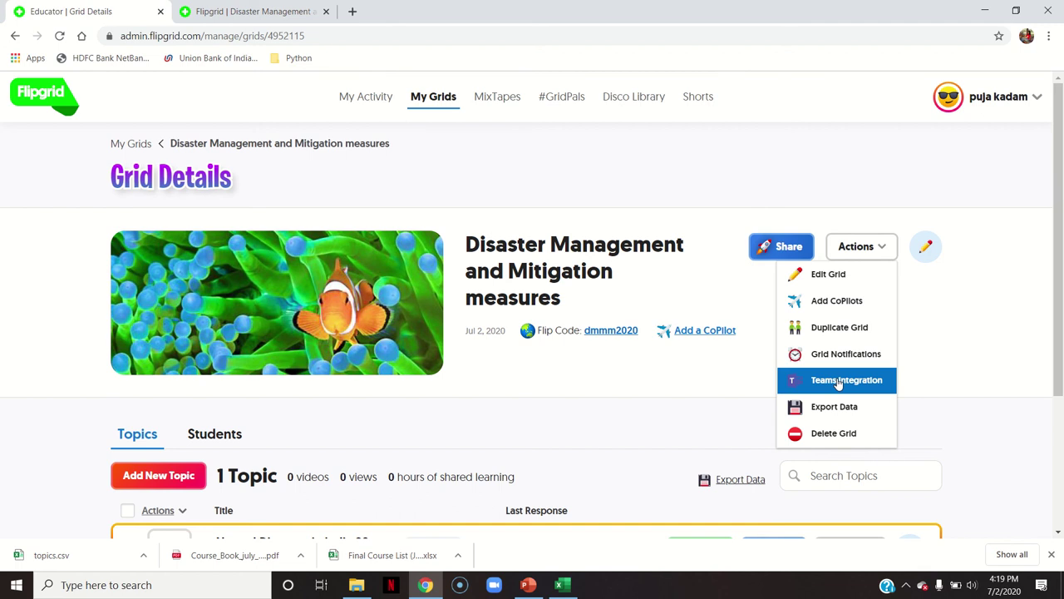
click(847, 413)
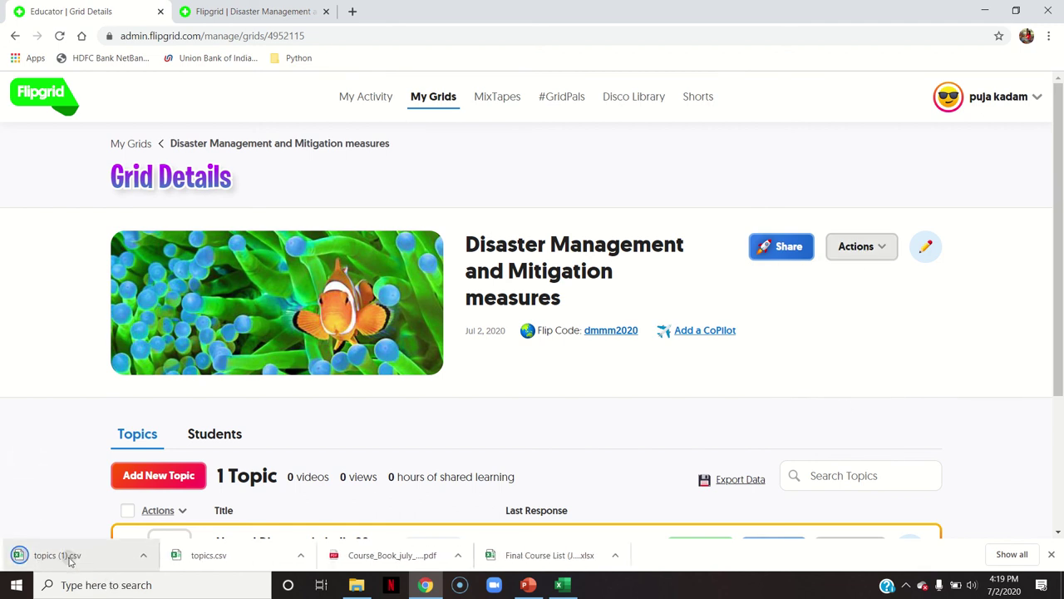
Open topics (1).csv, close the Excel workbooks, and export the grid's topic data again
click(67, 555)
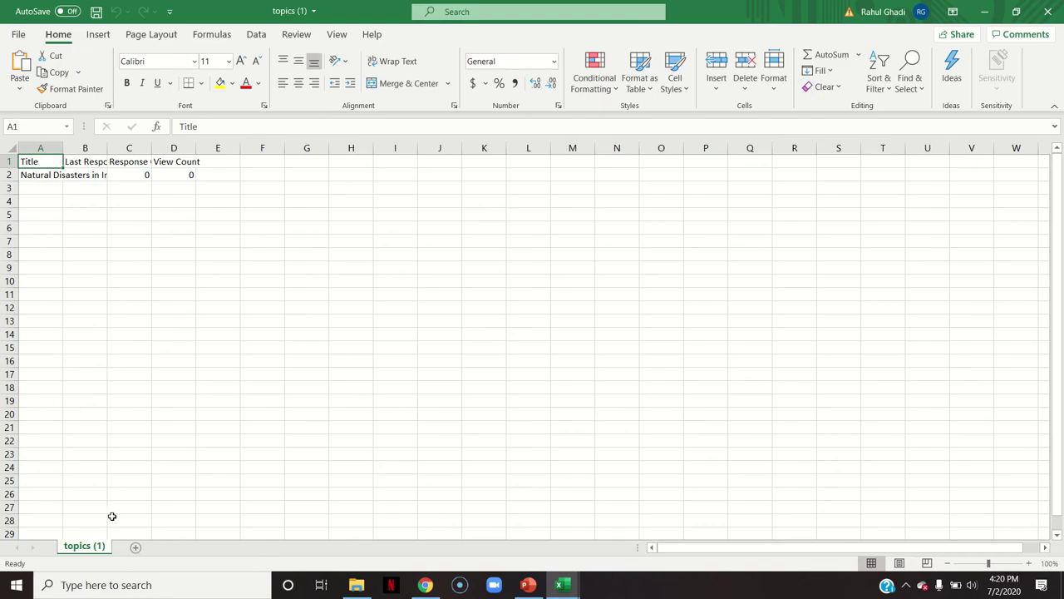
click(1049, 10)
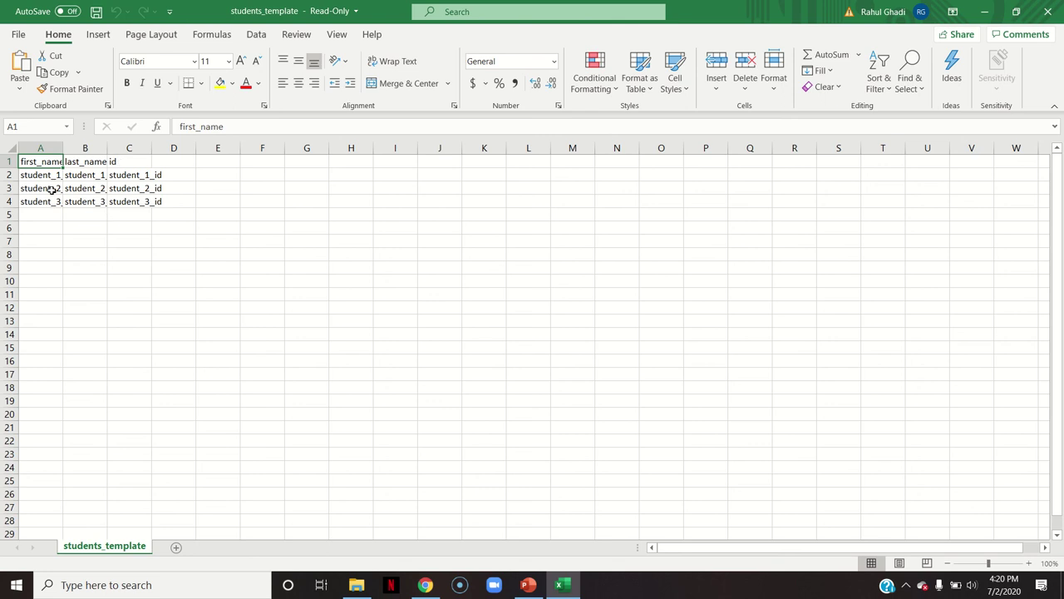
click(1047, 12)
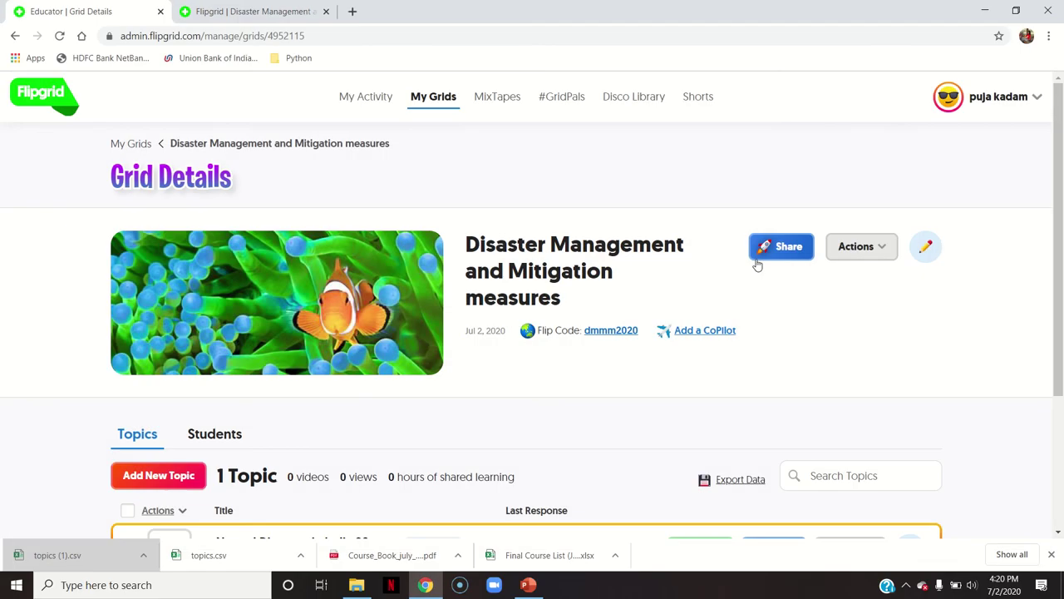
click(862, 259)
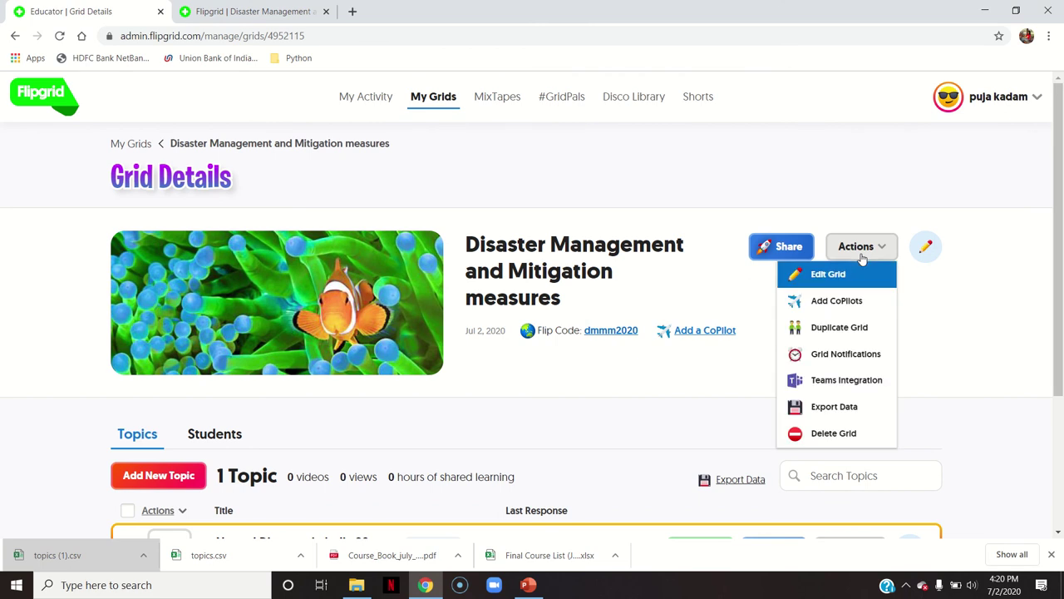
click(820, 409)
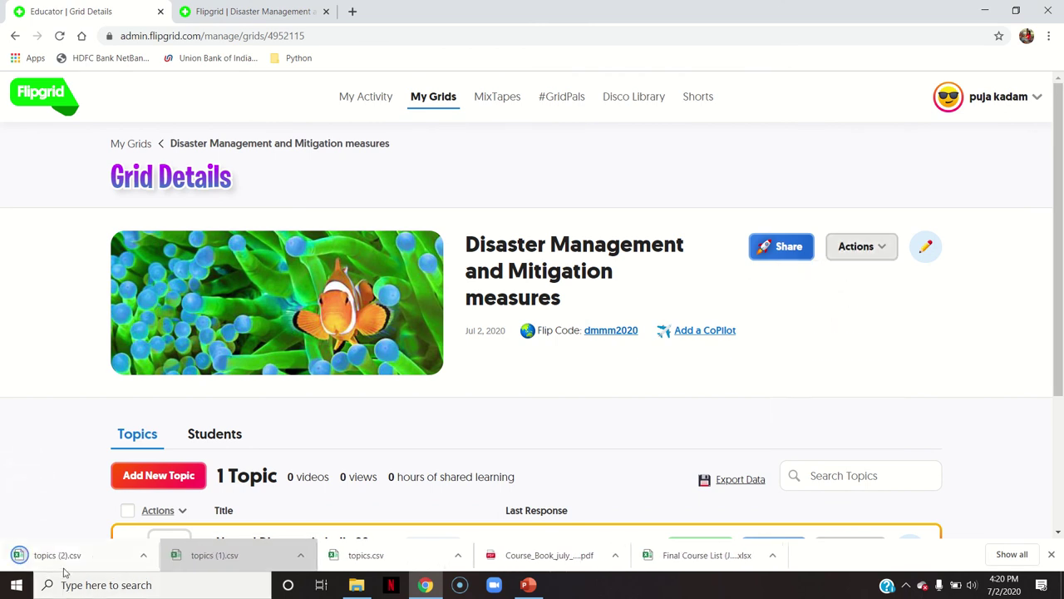
Open topics (2).csv in Excel, widen columns A and C, and switch back to Flipgrid
click(73, 562)
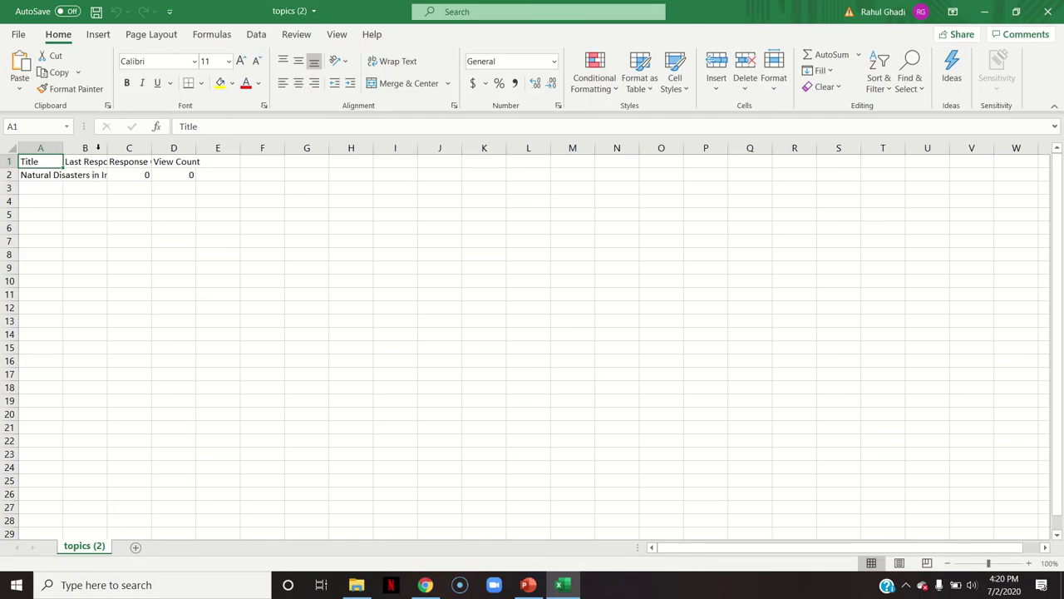
drag(66, 147, 223, 154)
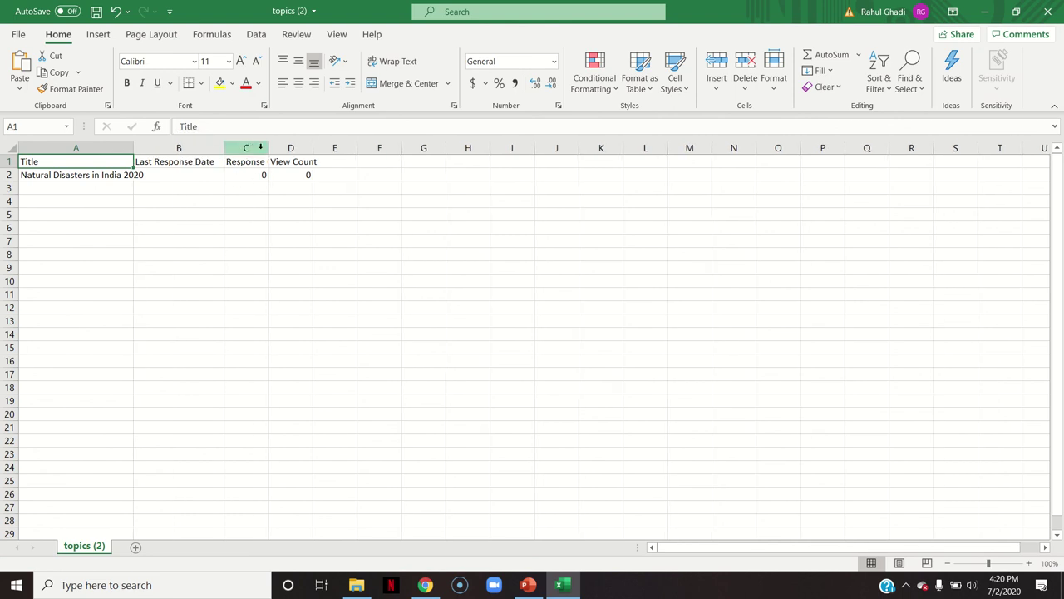
drag(269, 148, 293, 148)
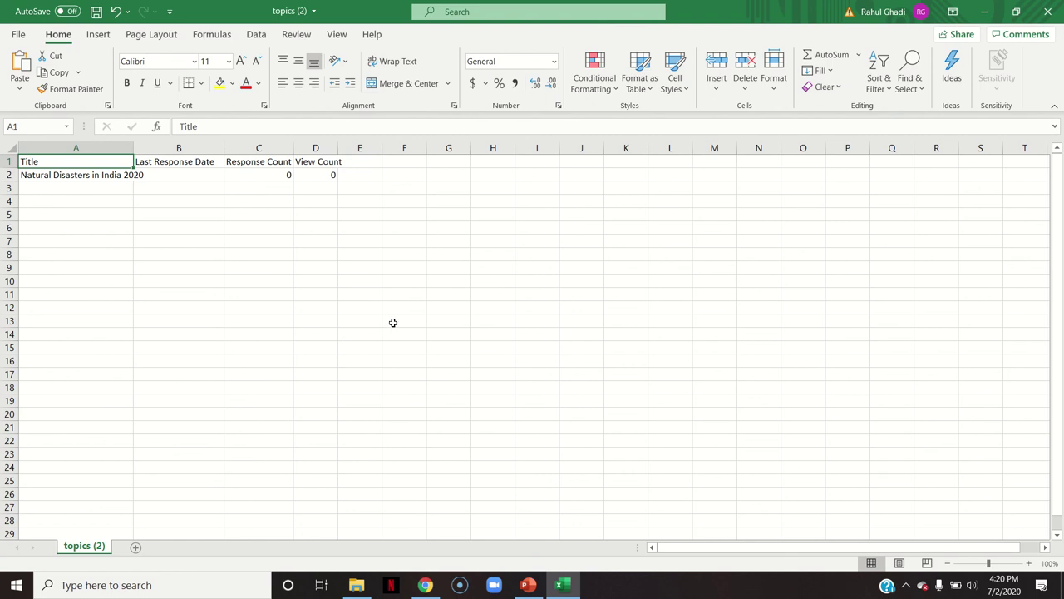
key(alt+q)
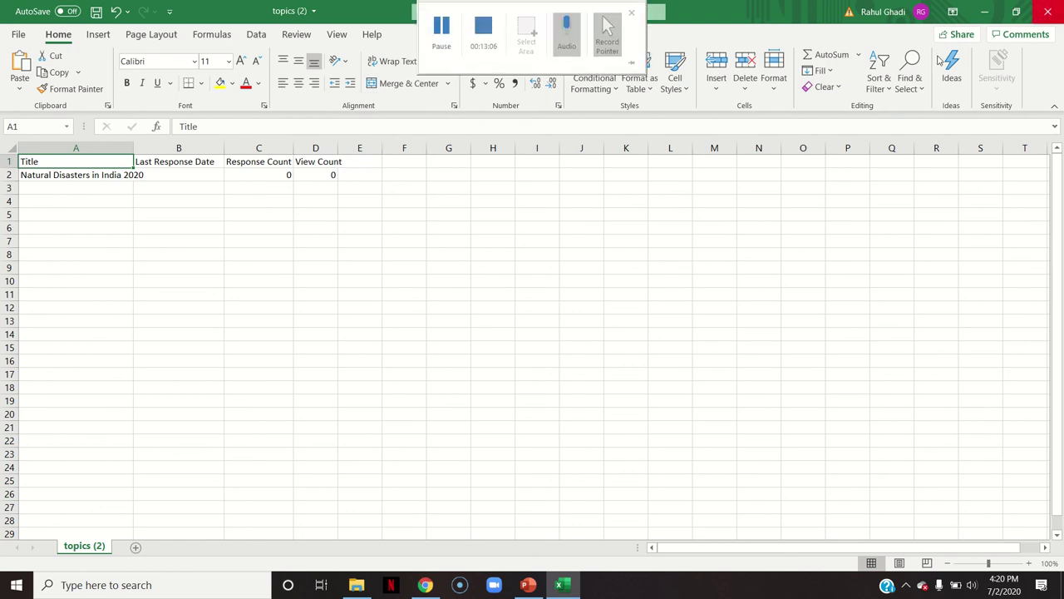
key(Escape)
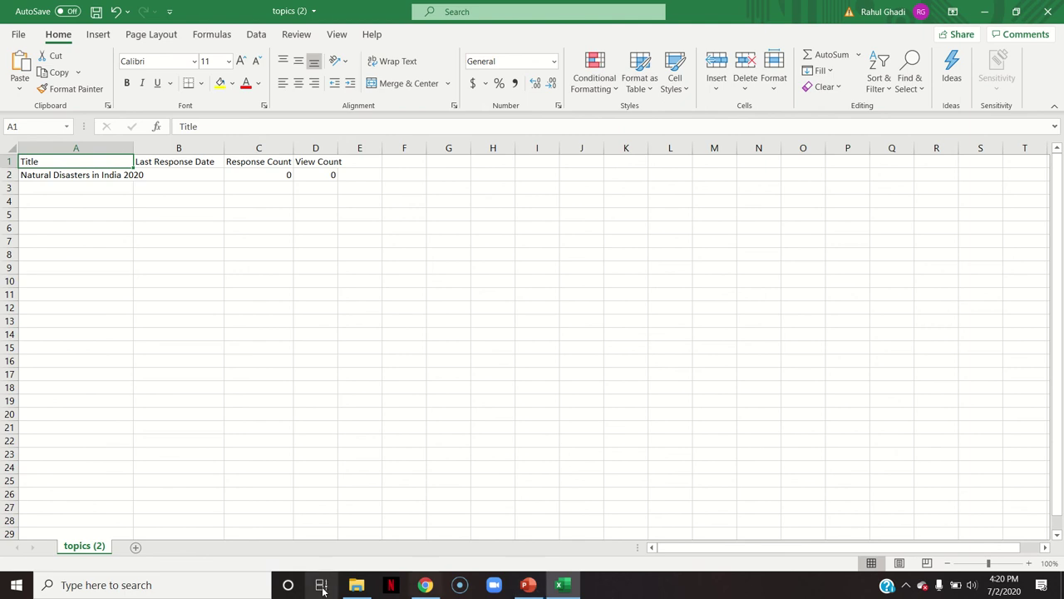
click(427, 587)
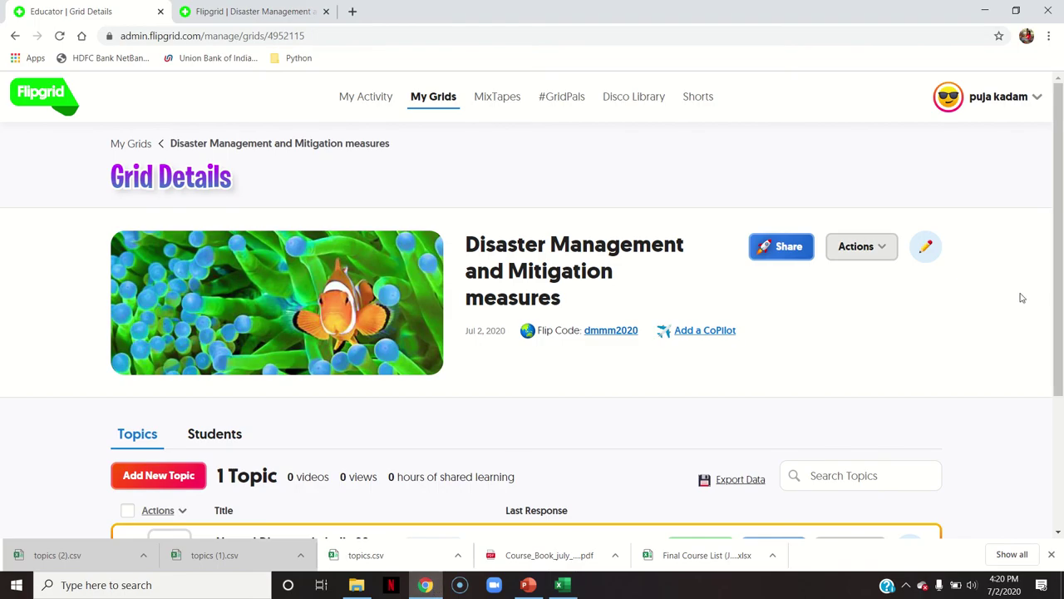
scroll(1058, 316, down, 1)
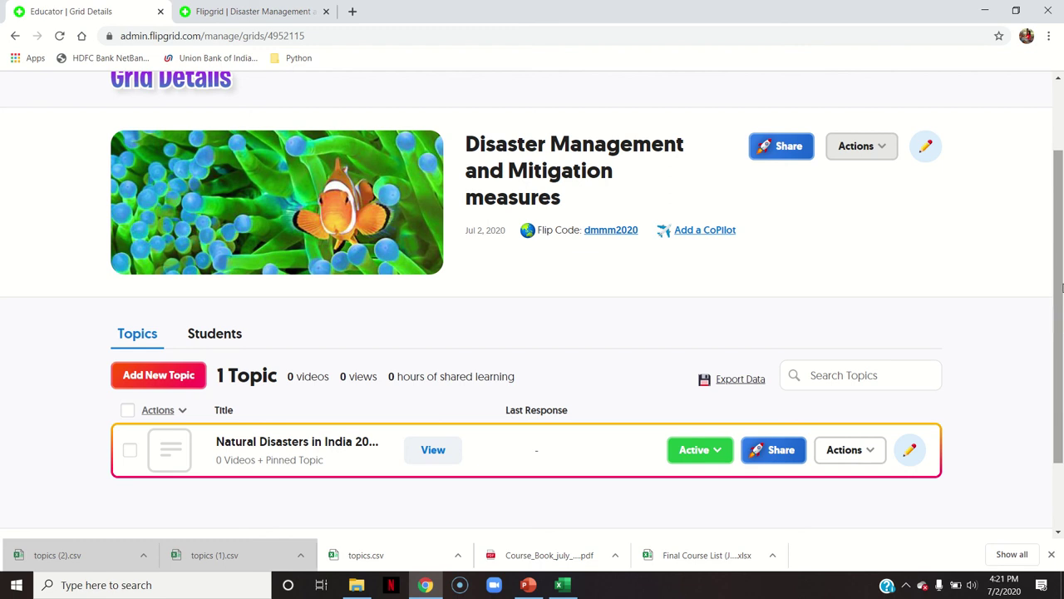
scroll(1061, 288, up, 3)
Browse the Career Planning grid's Preparation of Government Exam topic, then go to the activity dashboard
click(418, 96)
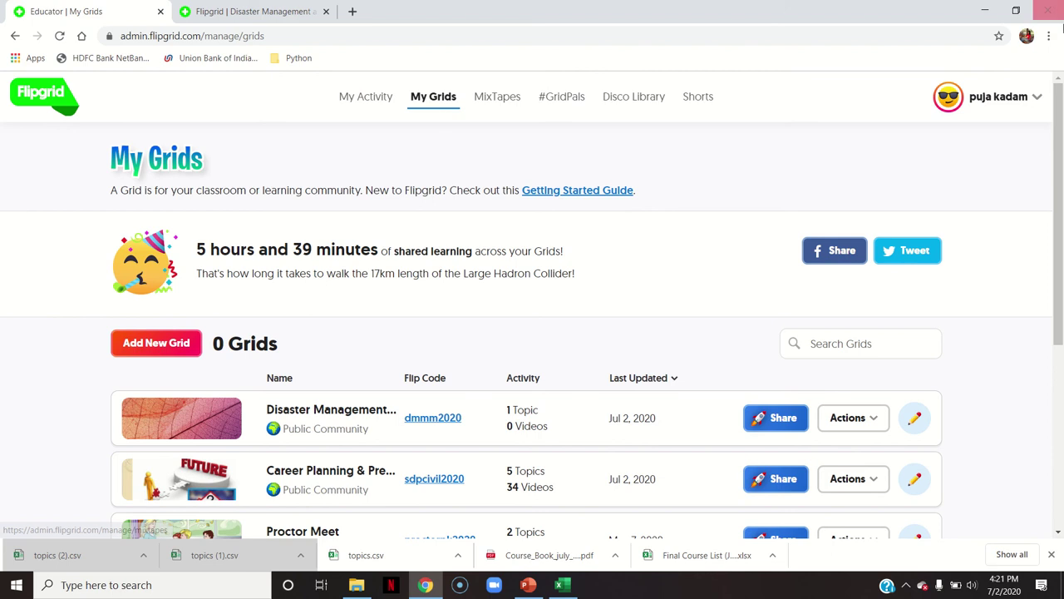
scroll(524, 252, down, 2)
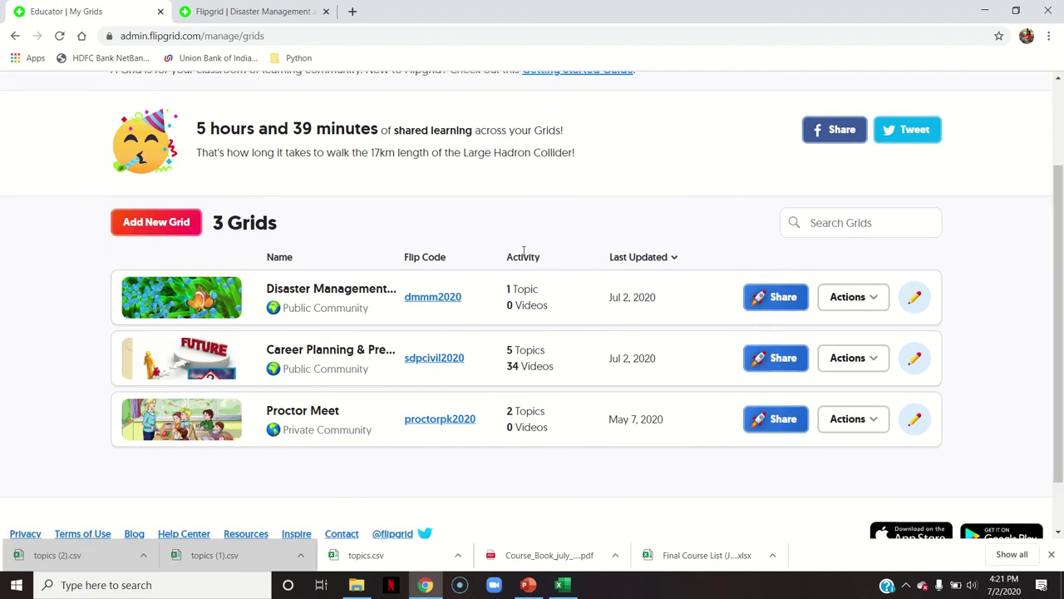
click(318, 356)
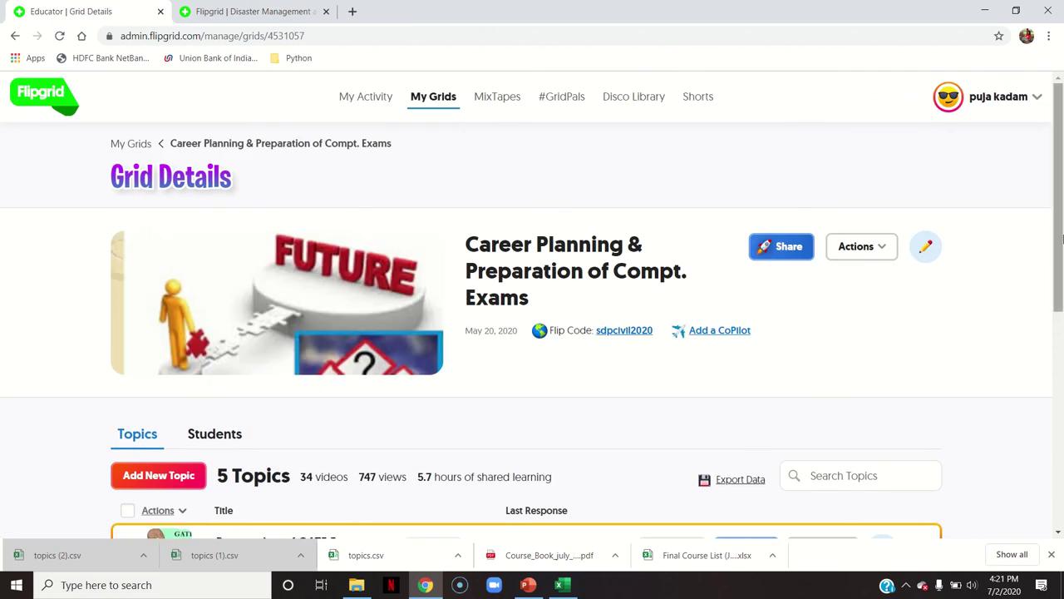
scroll(242, 502, down, 5)
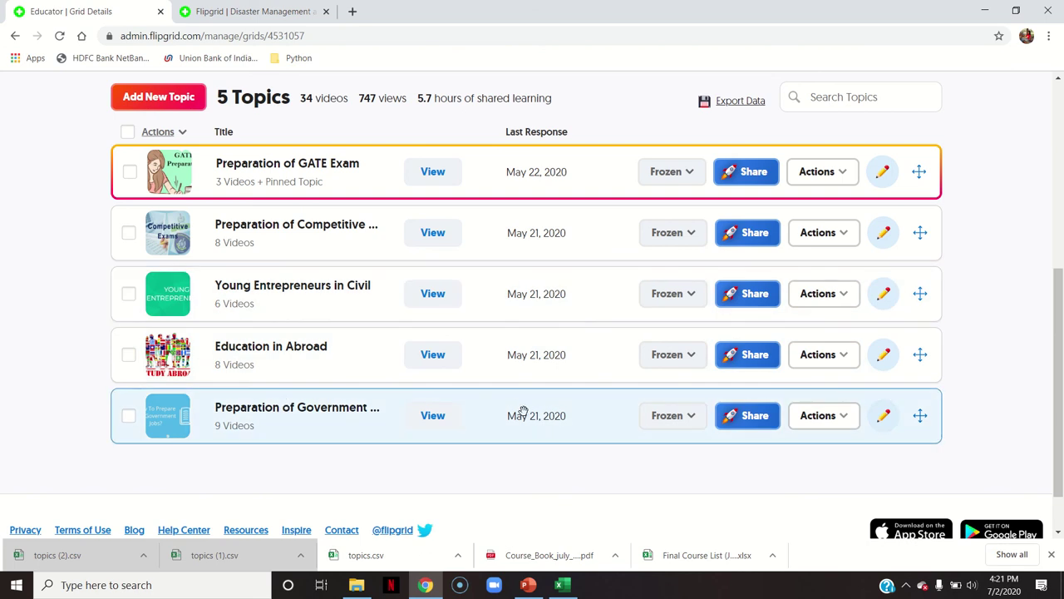
click(346, 413)
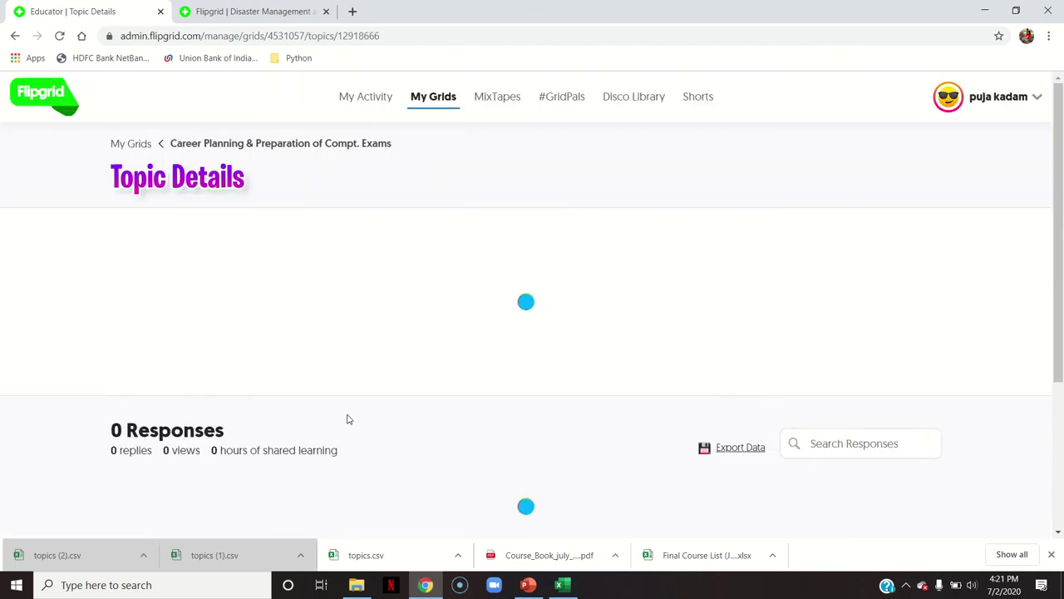
drag(1058, 237, 1059, 326)
scroll(337, 214, down, 3)
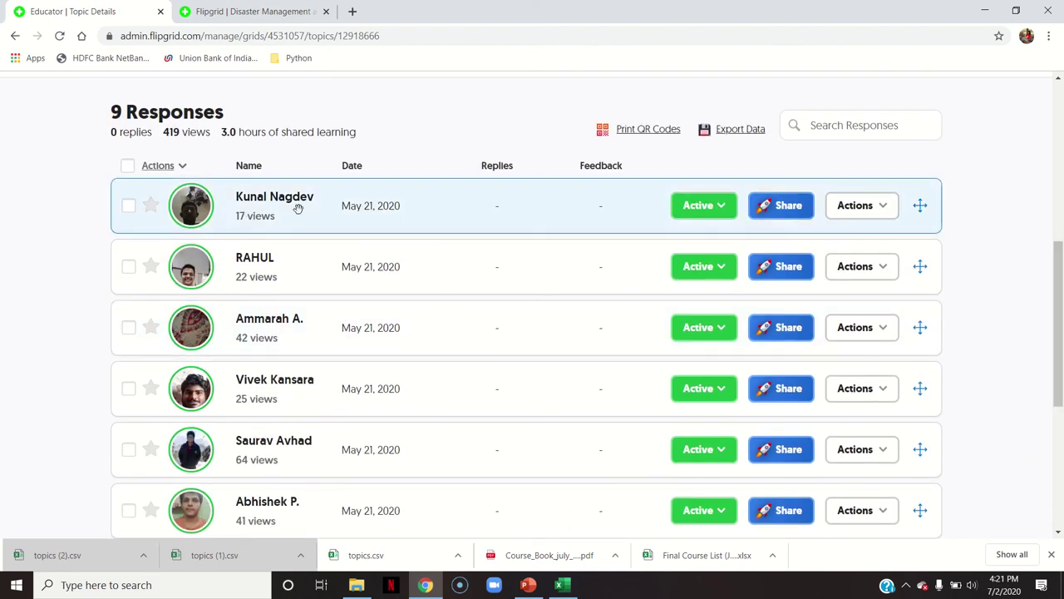
drag(1060, 325, 1061, 158)
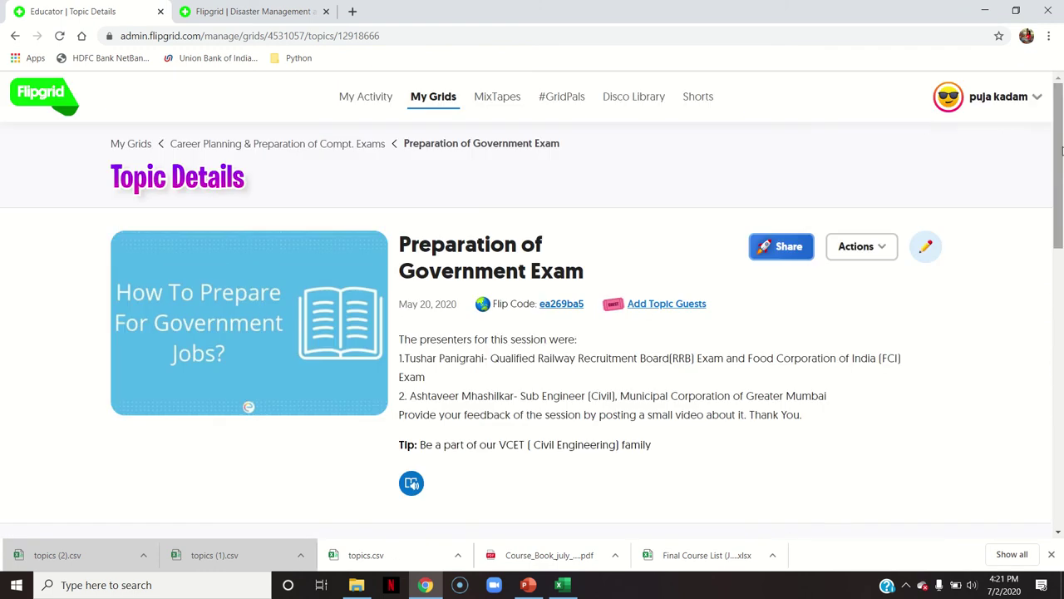
click(380, 108)
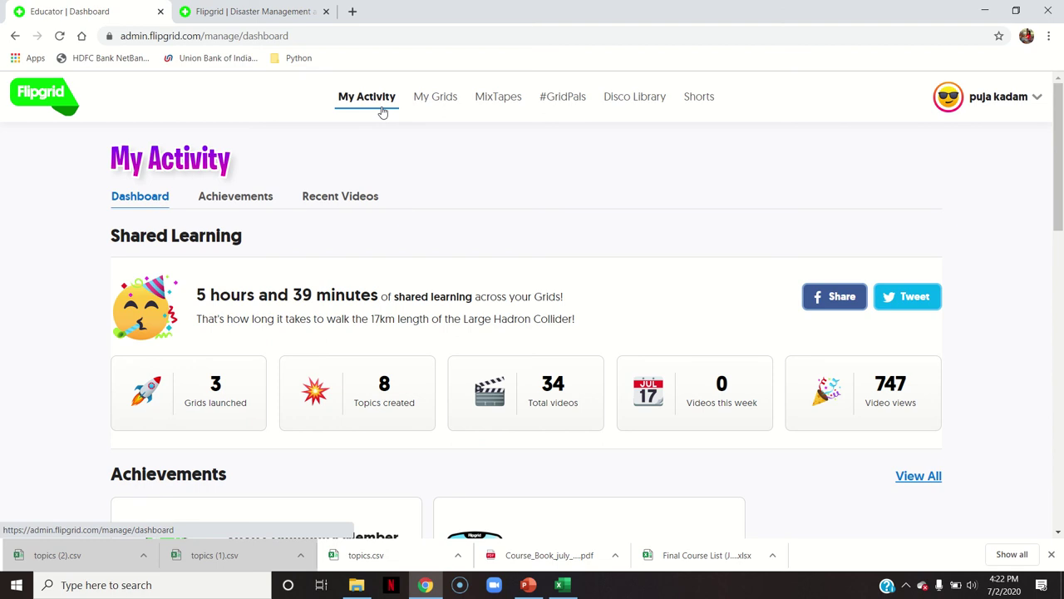
Open the Disaster Management grid, view the Natural Disasters topic's student page, and return to the admin tab
click(435, 97)
scroll(1060, 310, down, 2)
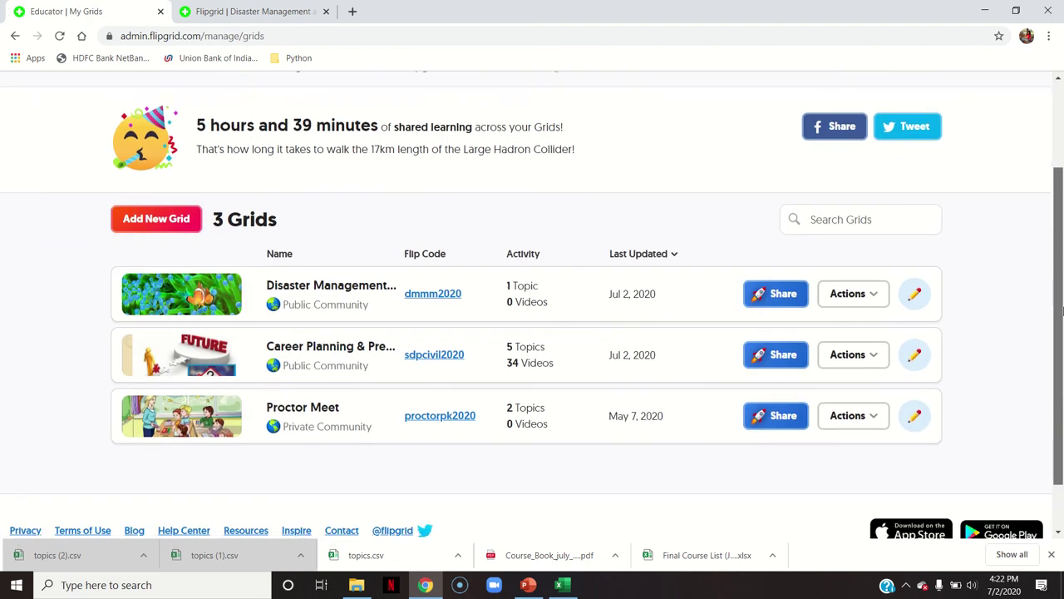
scroll(1060, 310, down, 1)
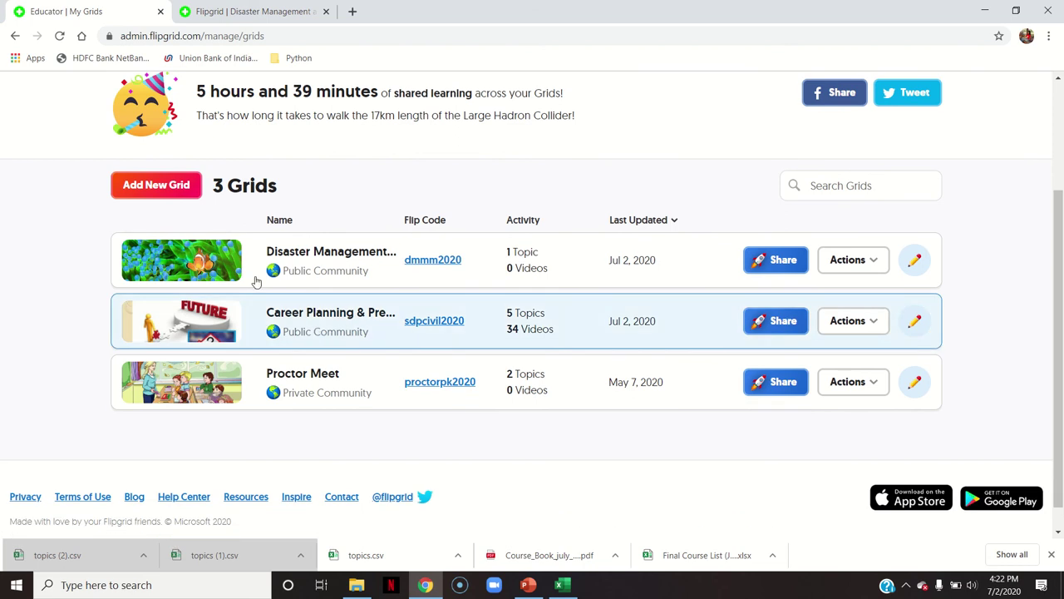
click(304, 259)
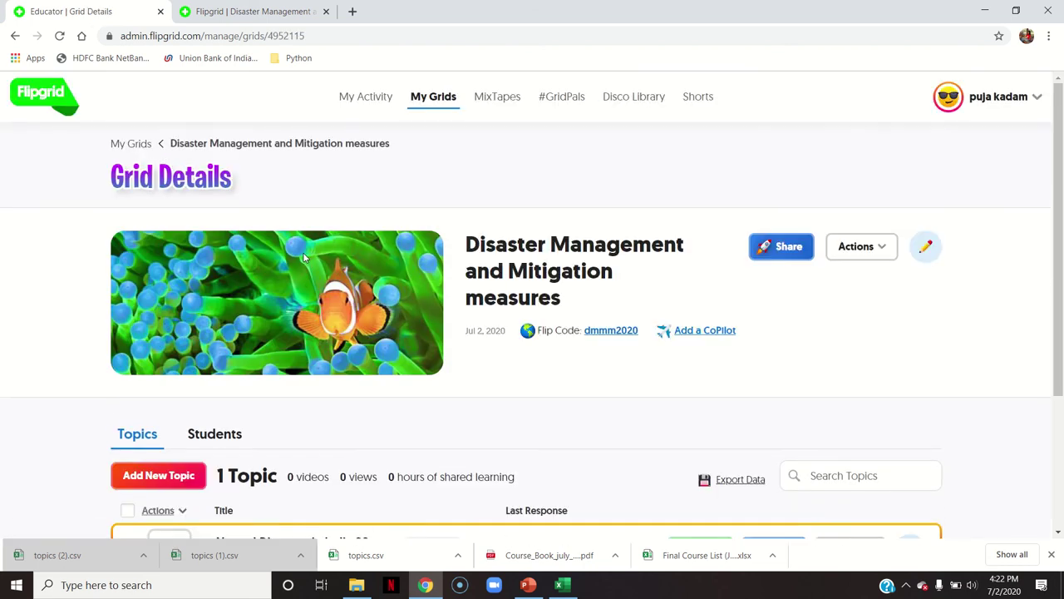
scroll(348, 479, down, 2)
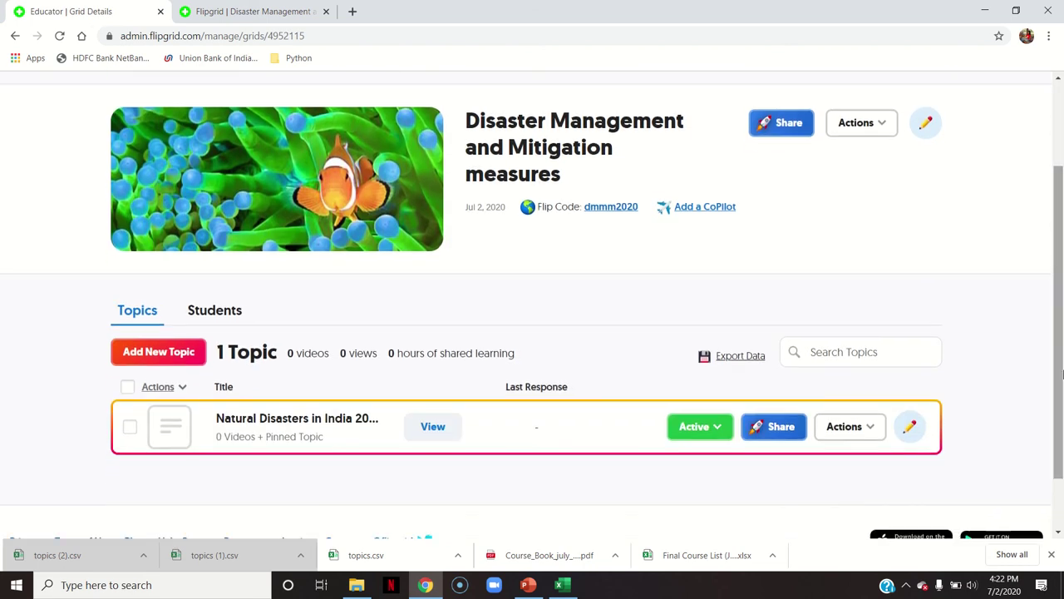
click(451, 429)
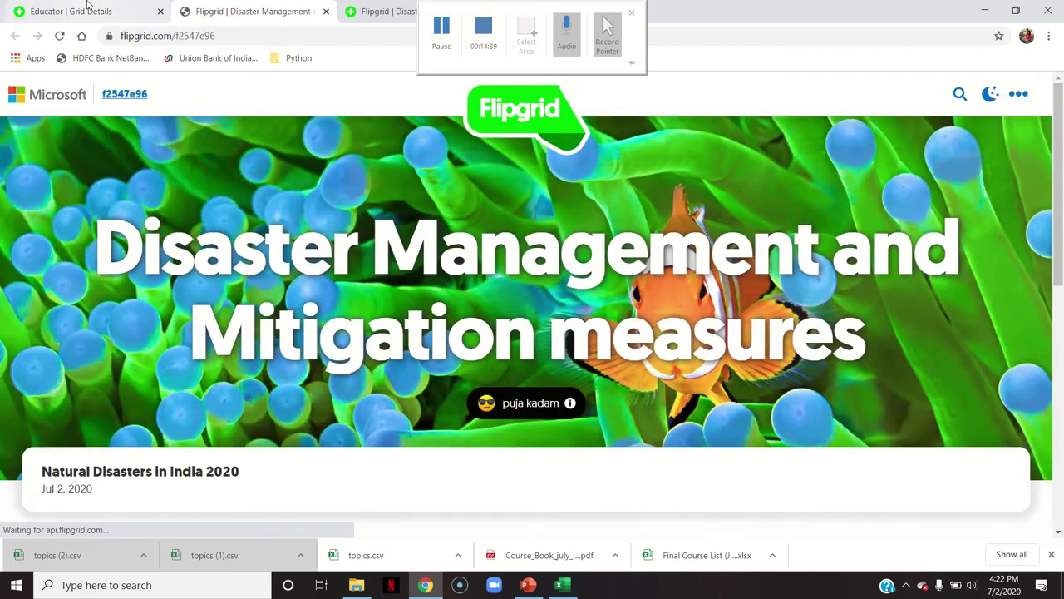
click(87, 8)
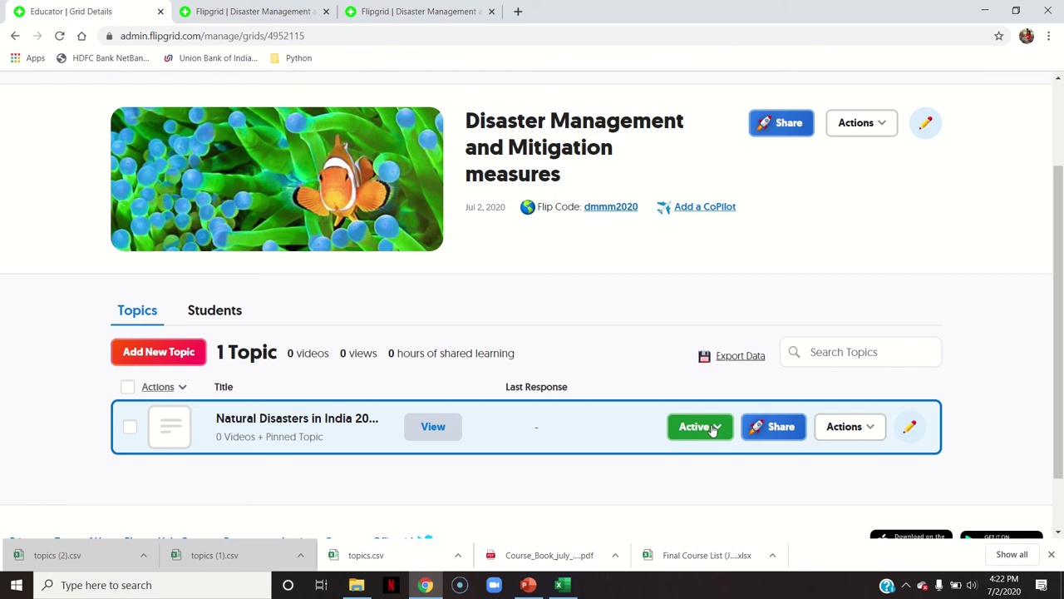
Switch the Natural Disasters in India 2020 topic's status from Active to Frozen
click(711, 427)
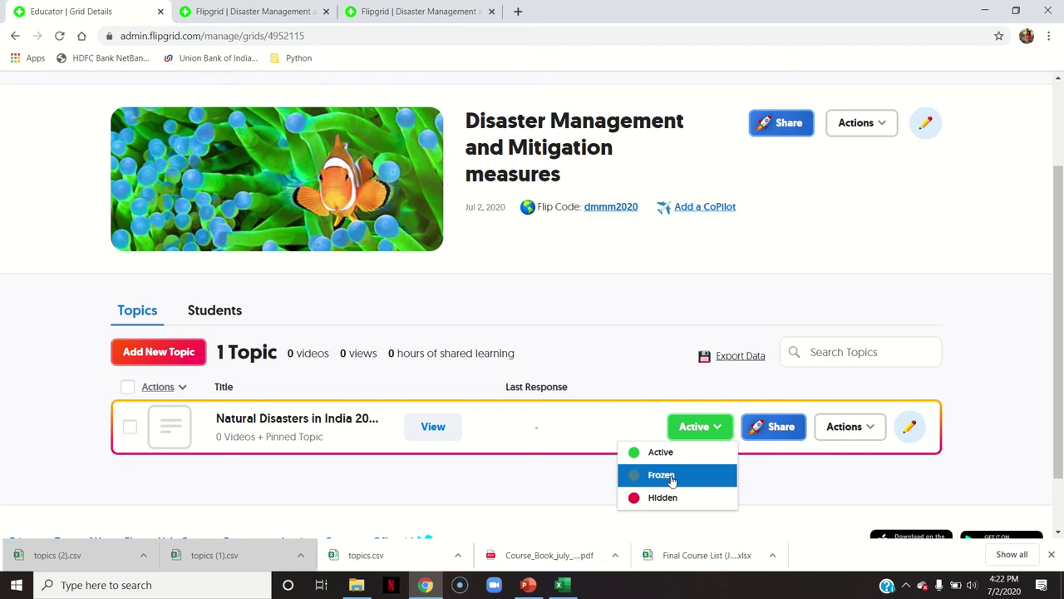
click(671, 478)
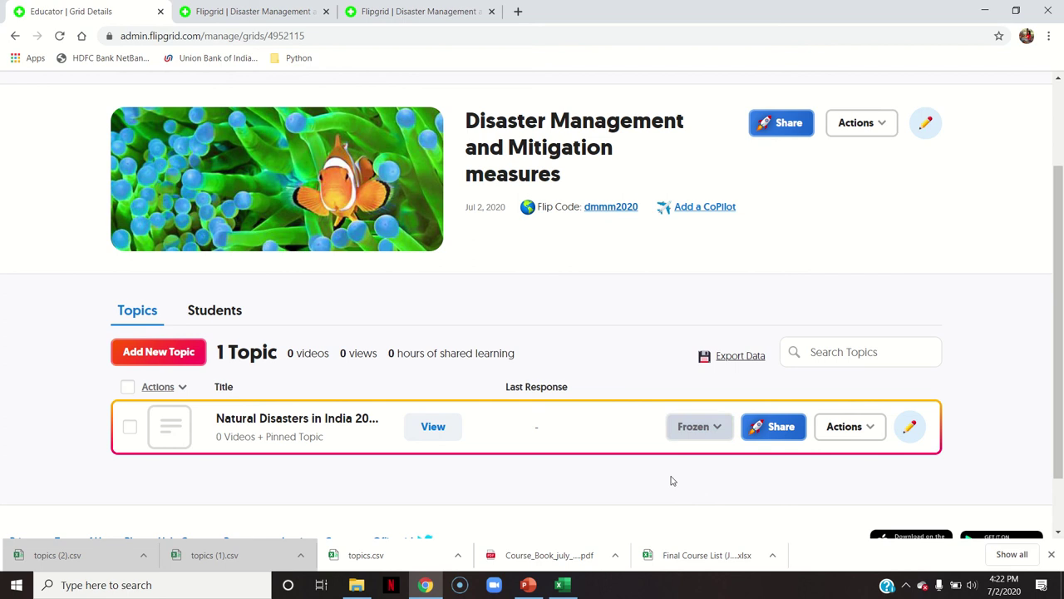